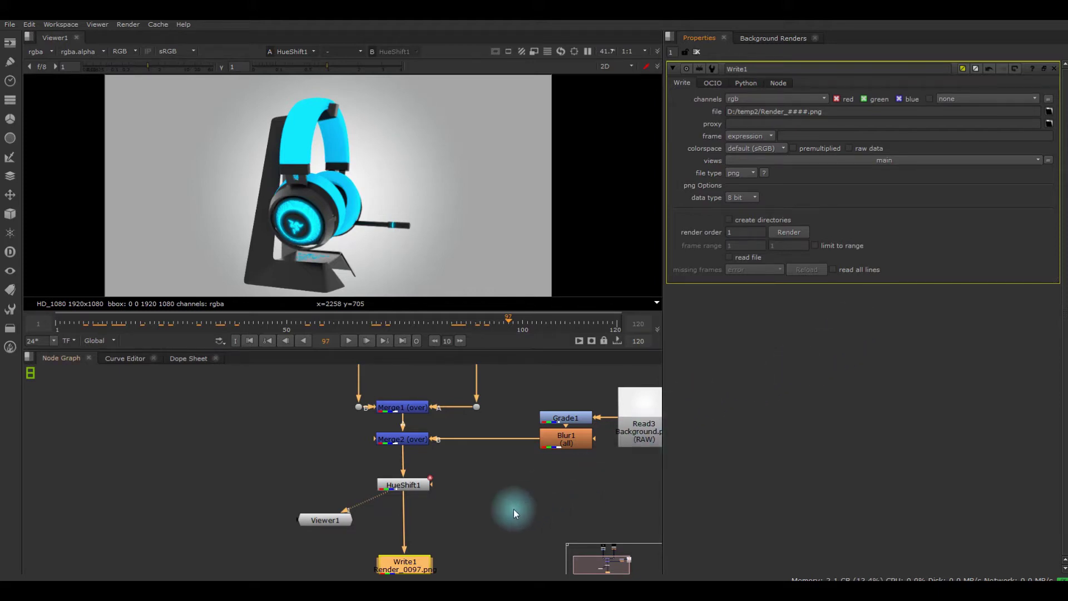
Show the Read1 render in the viewer and scrub the timeline to inspect the headphone turntable.
right_click(517, 400)
key(Escape)
scroll(496, 410, down, 2)
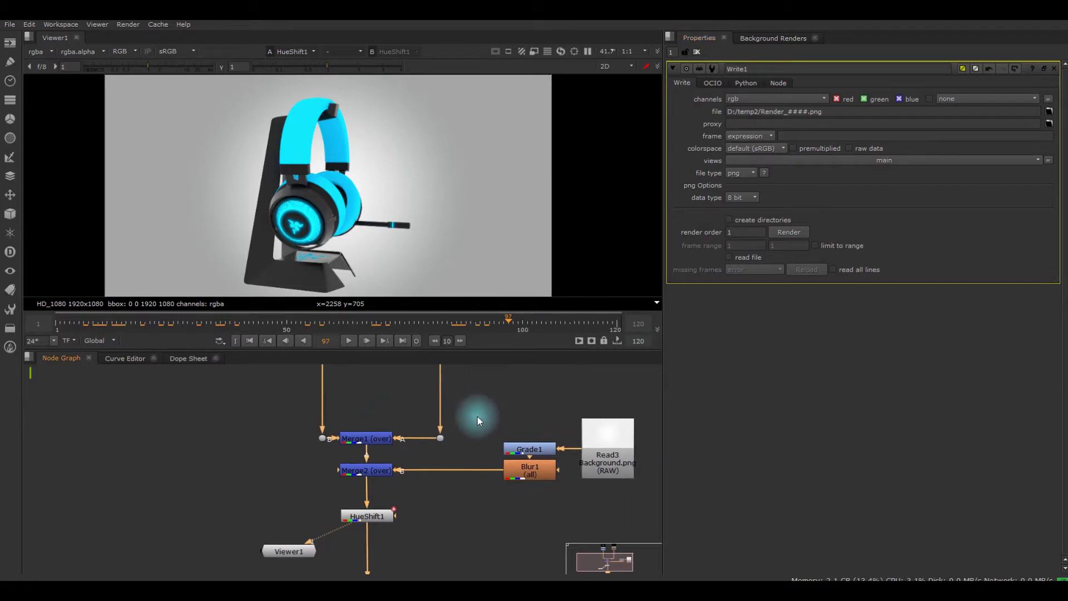
mouse_move(321, 329)
mouse_down()
mouse_move(80, 325)
mouse_move(424, 325)
mouse_move(307, 332)
mouse_up()
middle_drag(361, 427, 356, 479)
scroll(356, 479, down, 1)
click(302, 396)
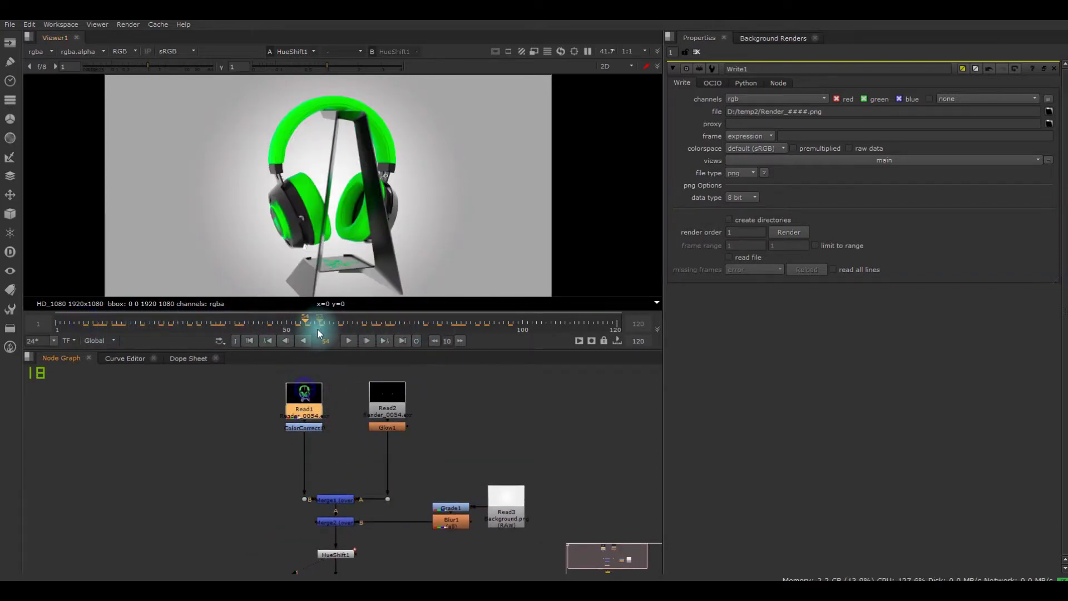
key(1)
drag(234, 328, 286, 324)
Switch to Maya and inspect the headphone model and its stand in the perspective view.
mouse_move(558, 590)
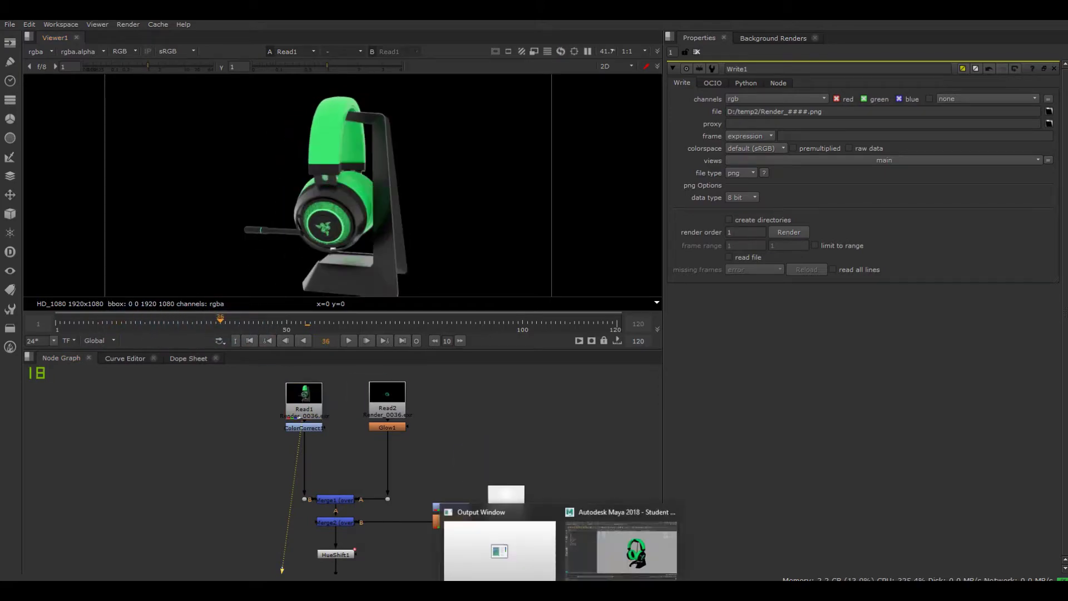
click(606, 545)
alt+drag(538, 453, 645, 335)
alt+right_drag(646, 334, 699, 349)
alt+middle_drag(705, 343, 674, 332)
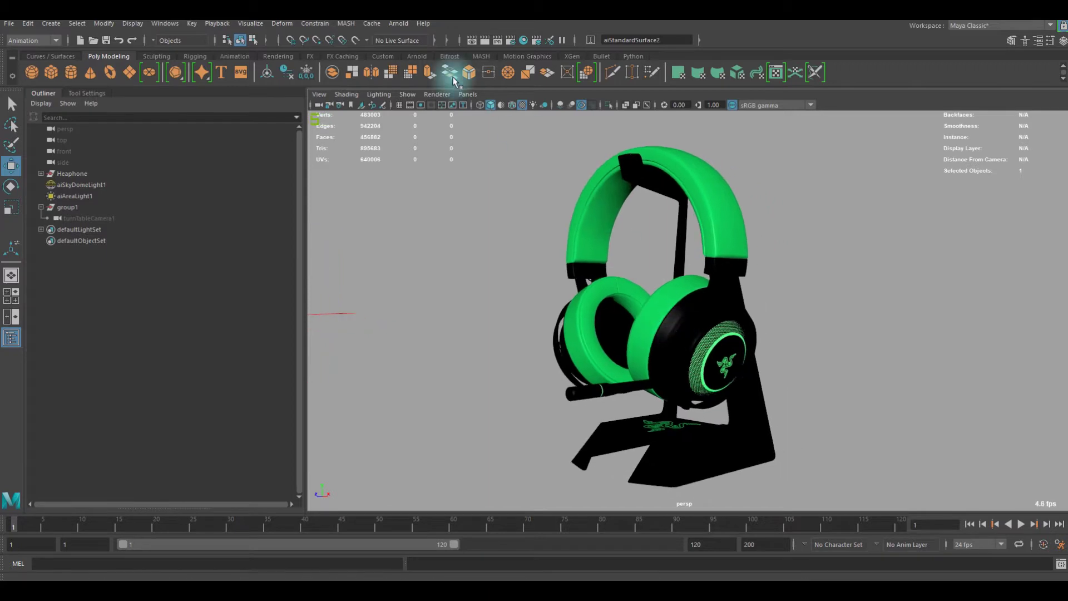
Look through turnTableCamera1 and play the turntable animation.
click(472, 96)
click(614, 121)
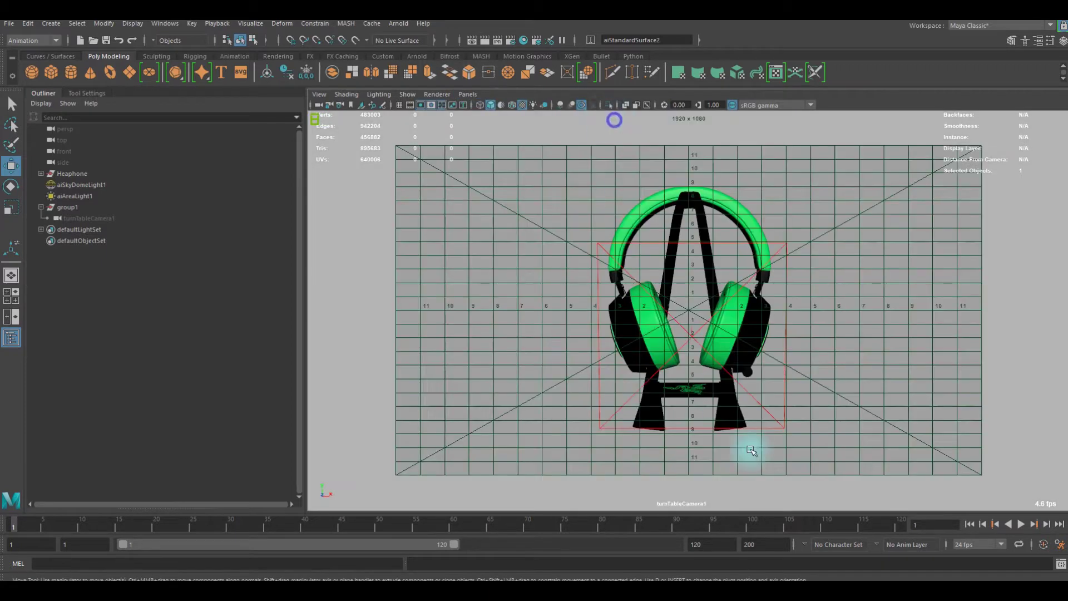
click(1021, 524)
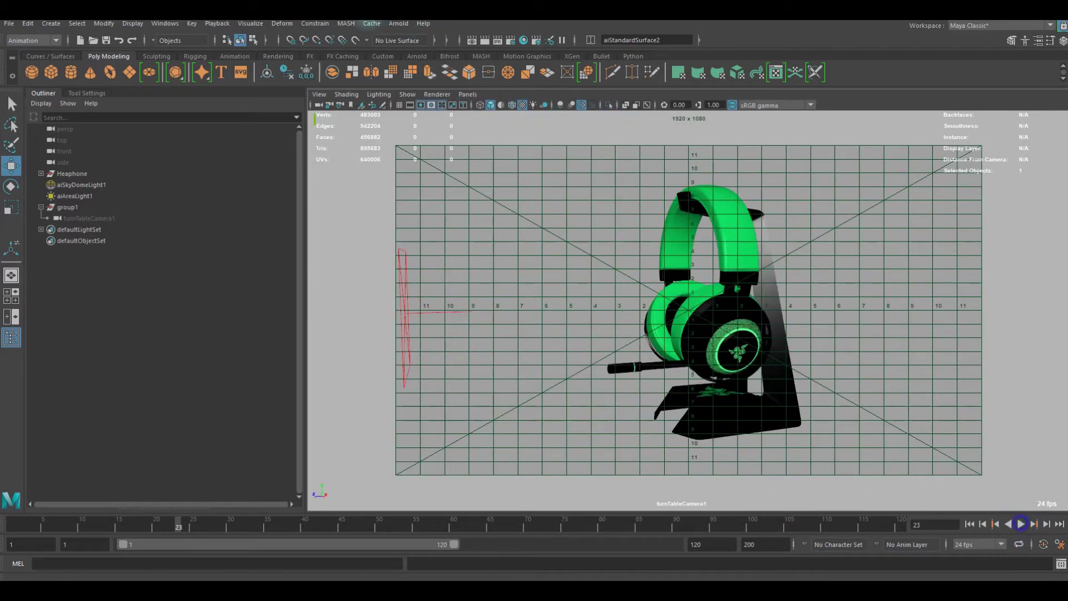
Examine the active emission AOV in the Arnold render settings, then close the settings.
click(508, 42)
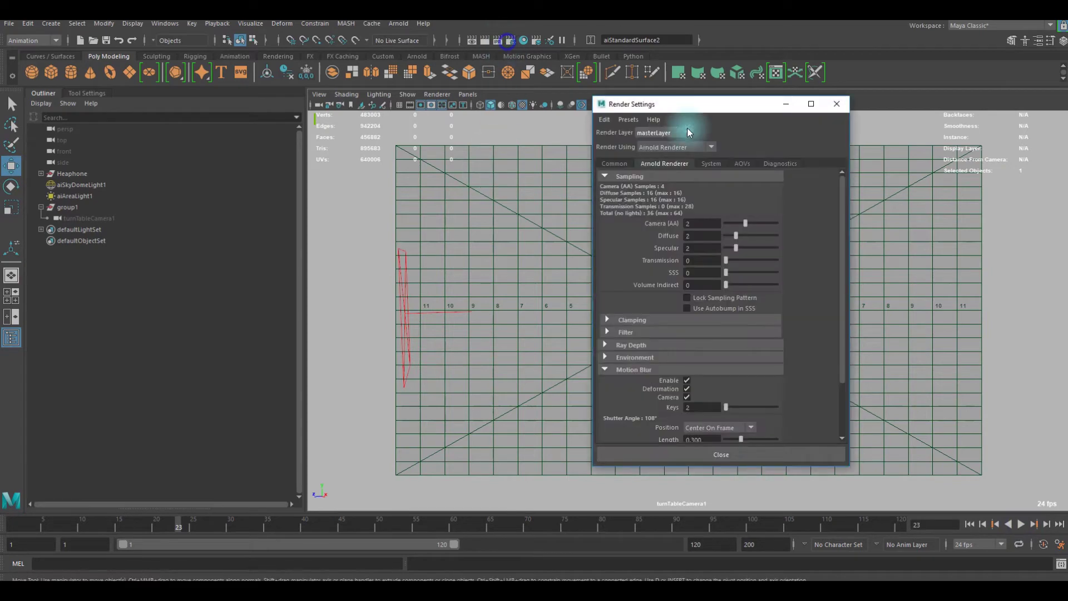
click(742, 163)
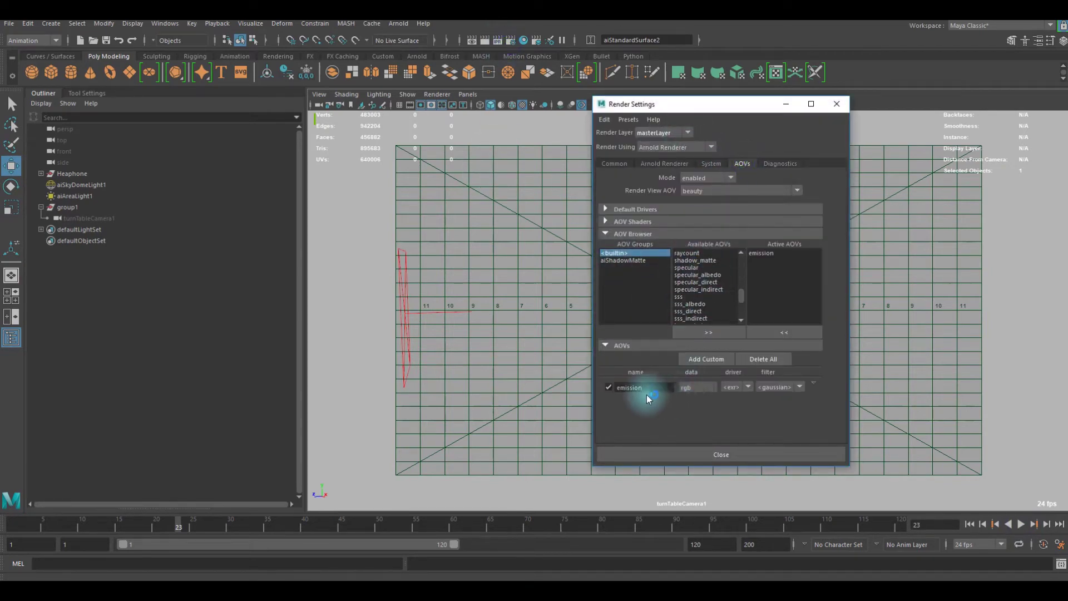
double_click(663, 387)
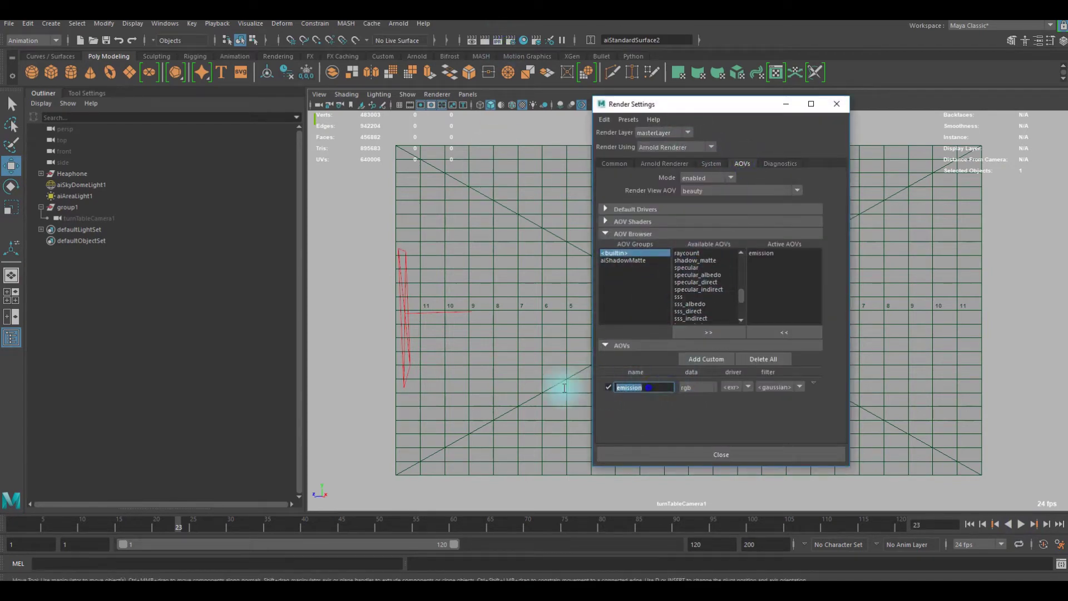
click(836, 103)
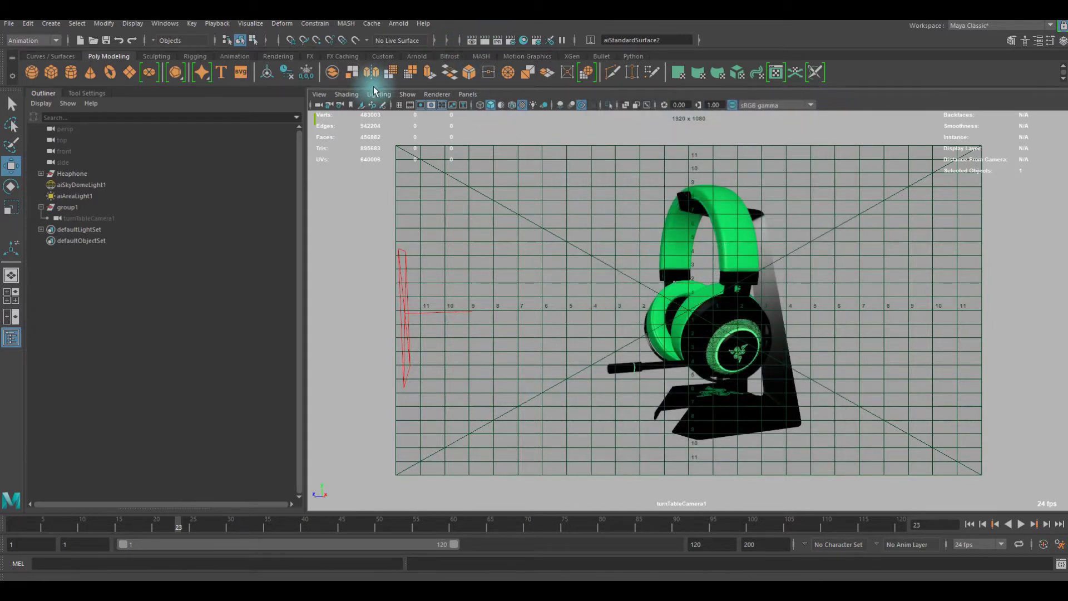
Render the playing turntable animation in the Arnold RenderView through turnTableCamera1Shape.
click(398, 24)
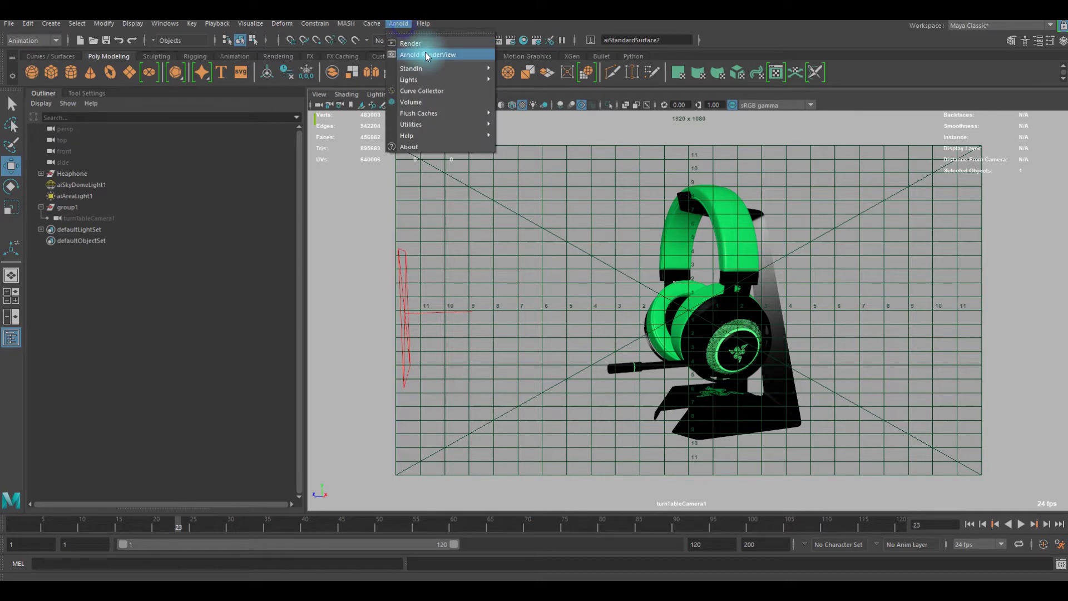
click(426, 55)
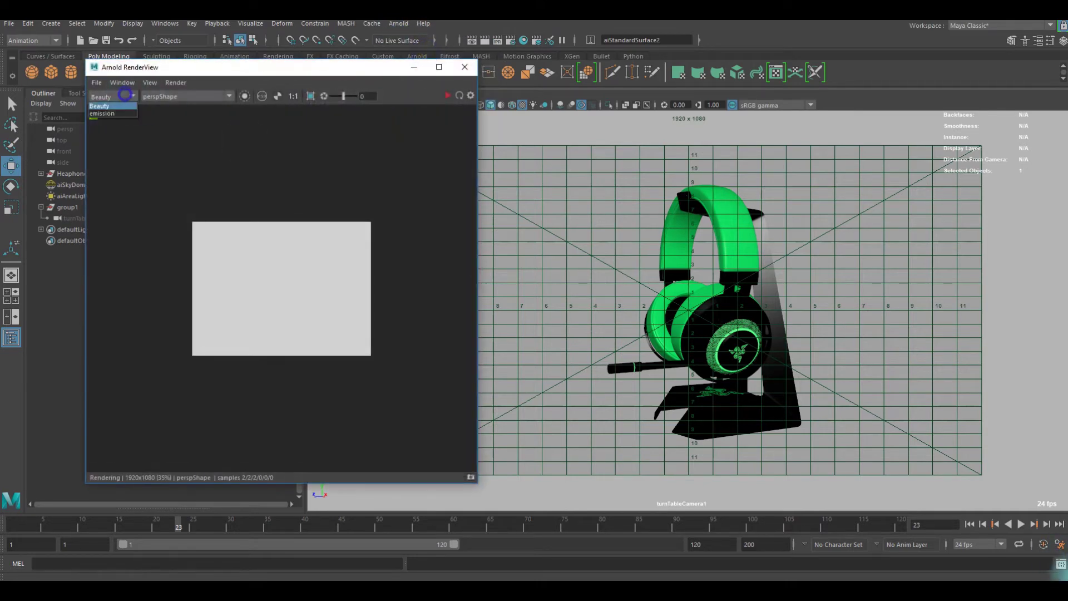
click(1021, 524)
click(206, 97)
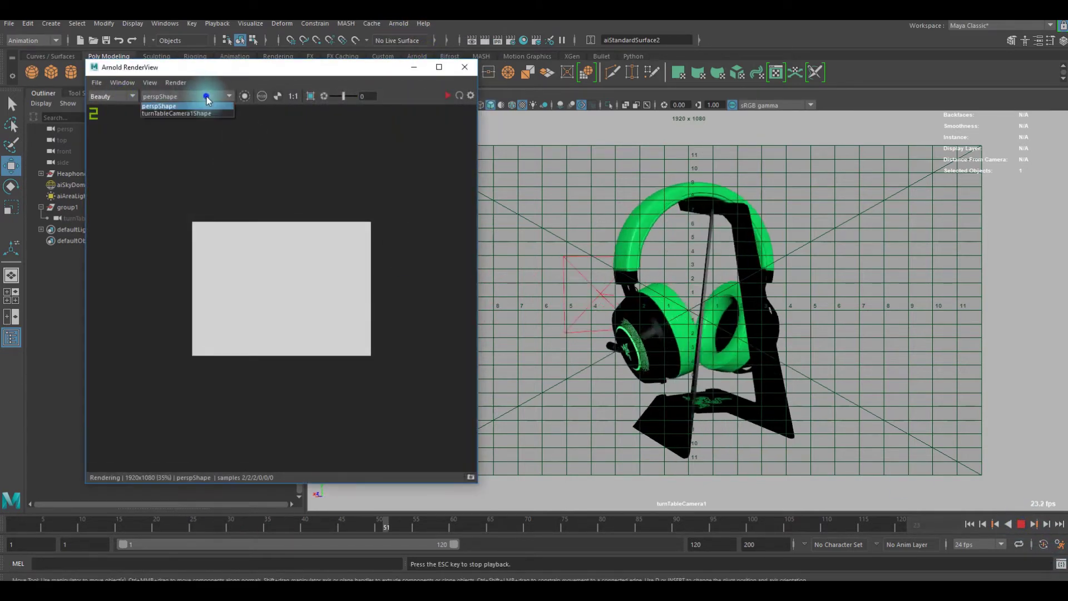
click(176, 114)
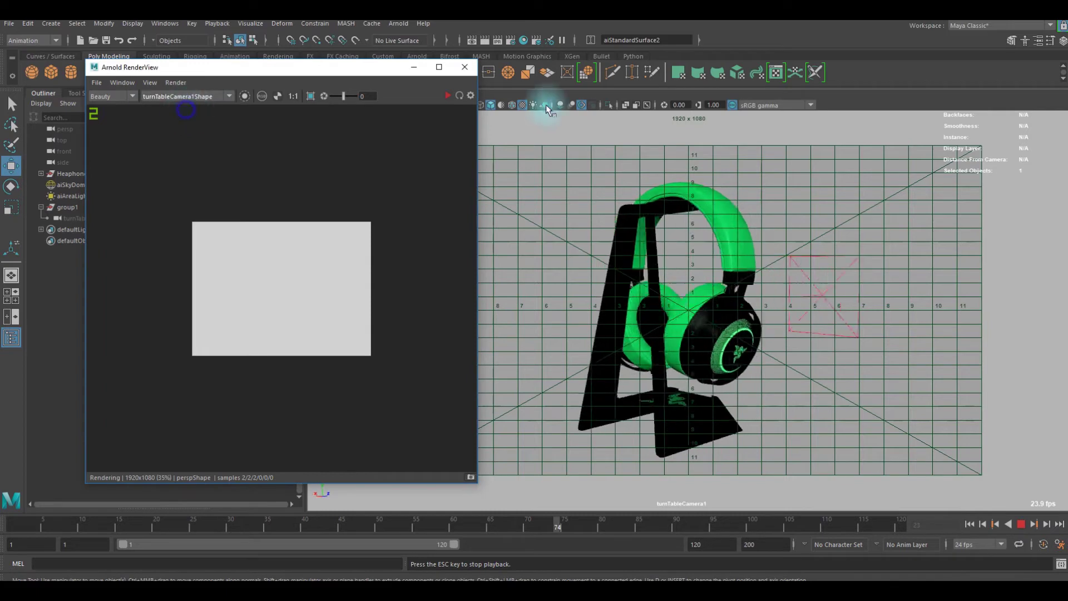
click(448, 97)
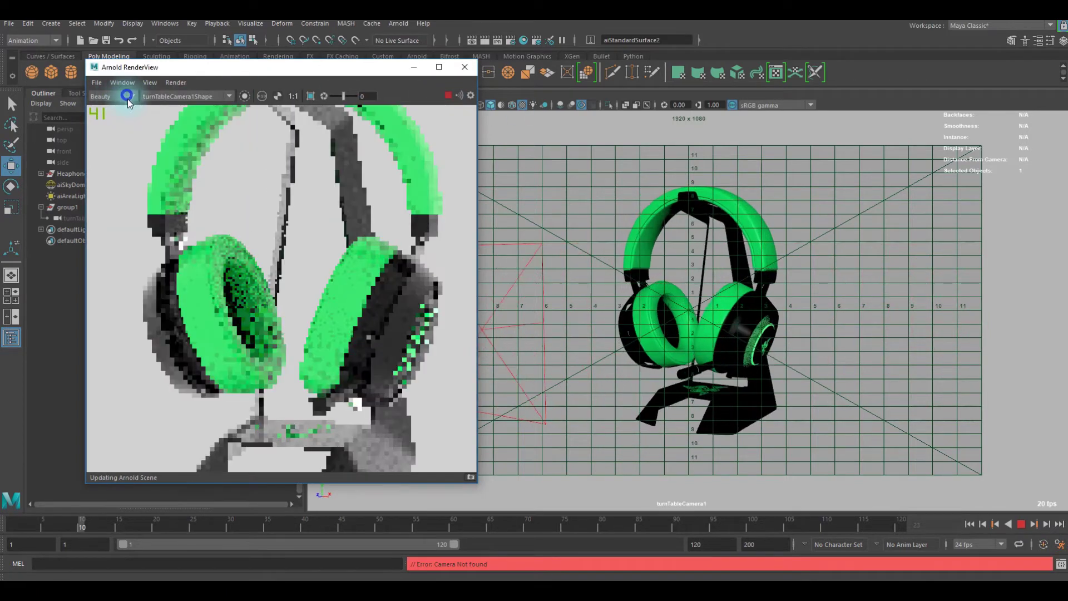
Preview the emission AOV, return to Beauty, and close the Arnold RenderView with rendering and playback stopped.
click(127, 97)
click(118, 114)
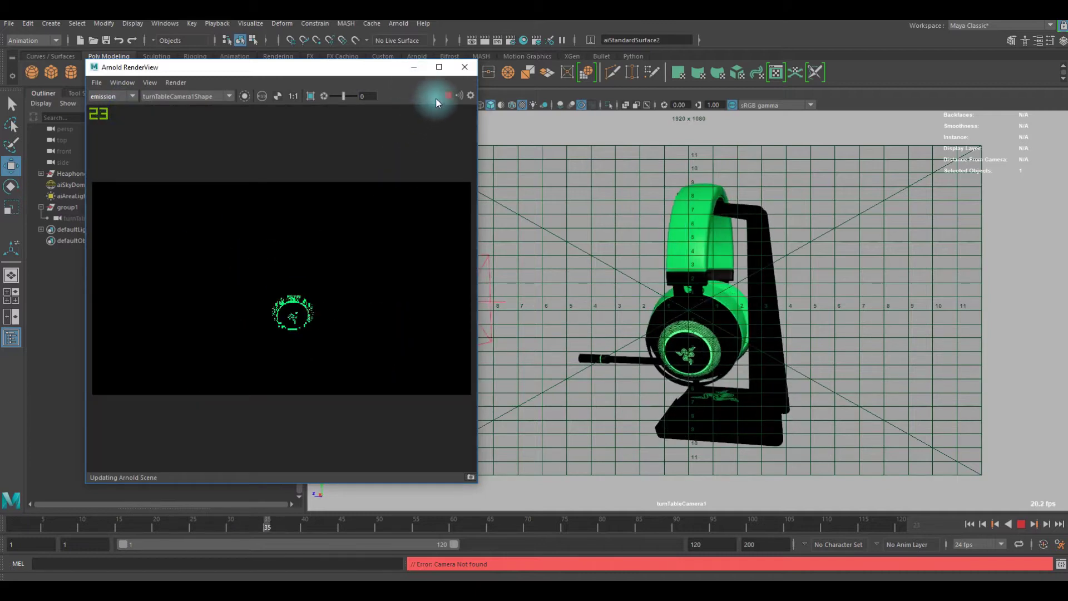
click(450, 94)
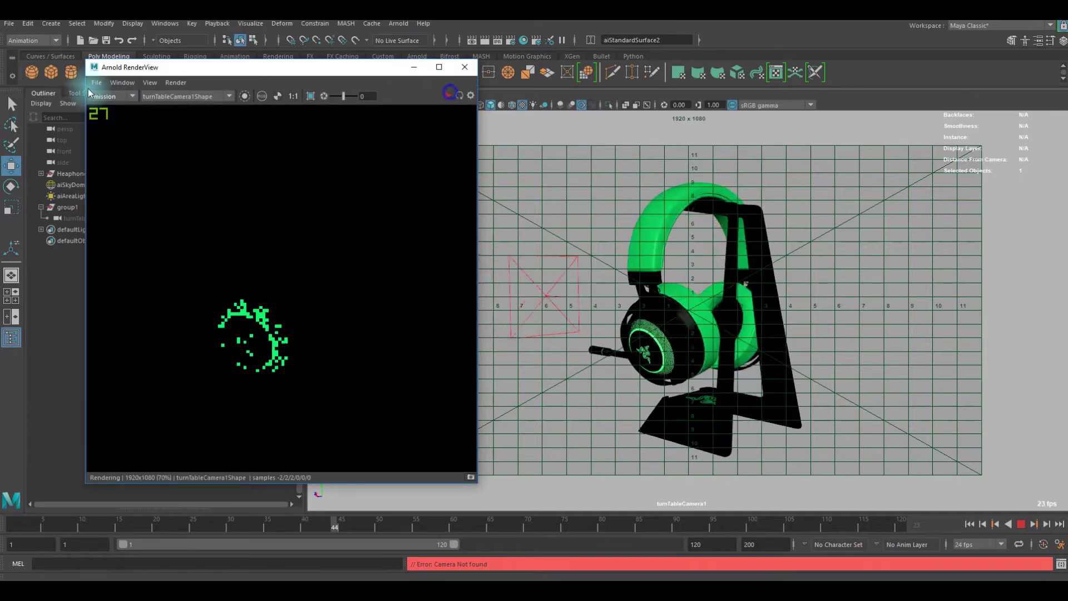
click(135, 98)
click(131, 109)
click(443, 97)
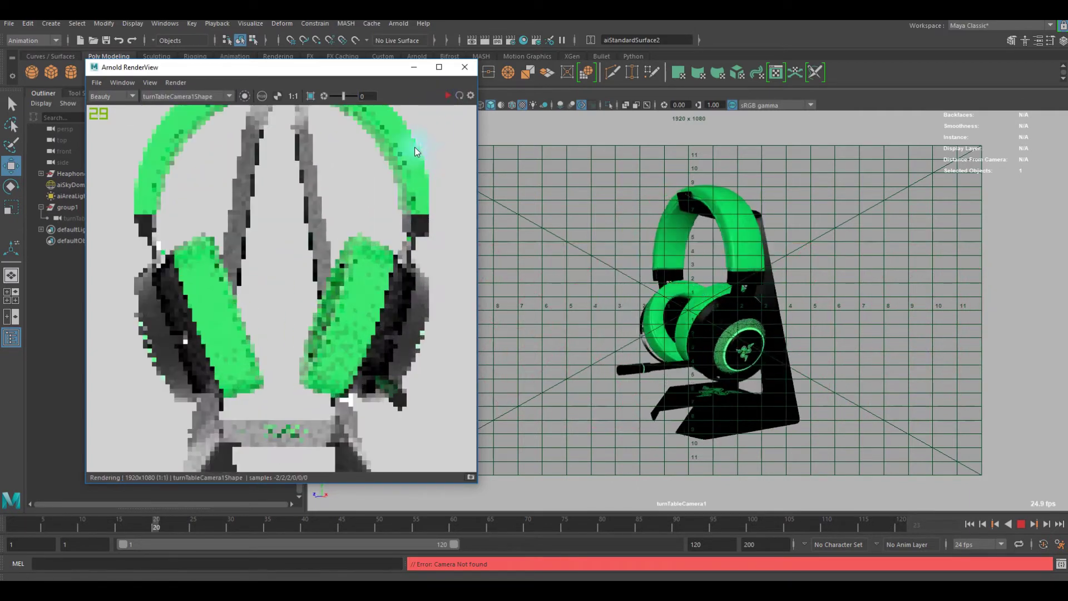
click(1020, 525)
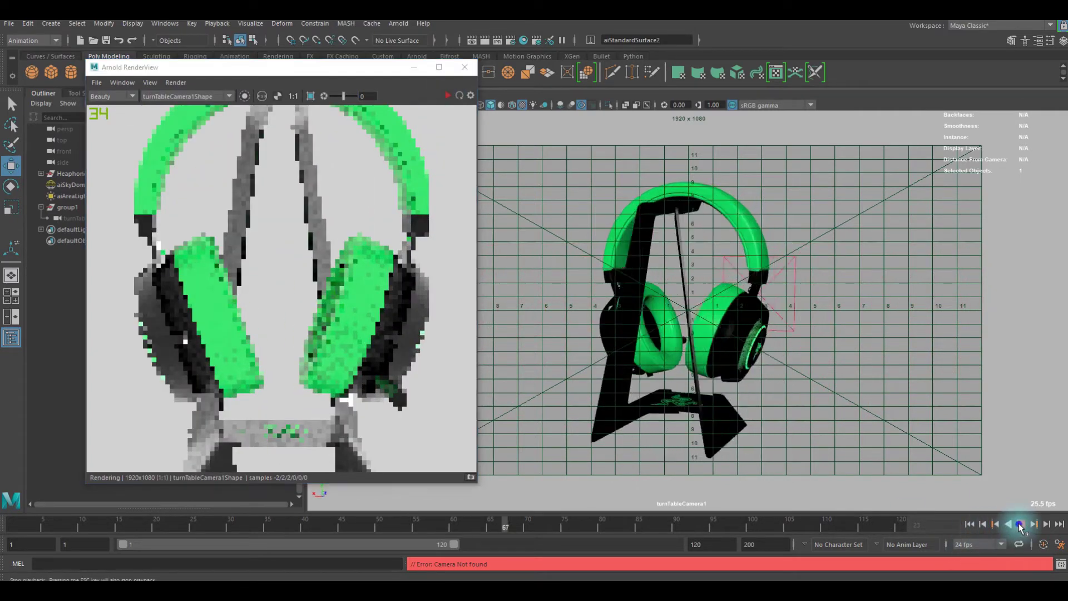
click(464, 67)
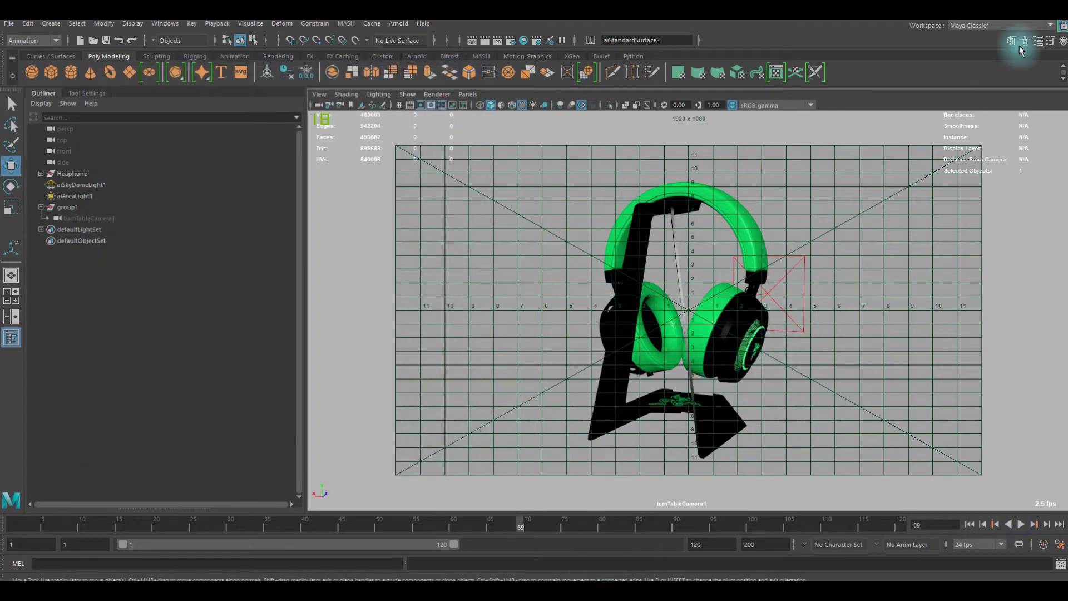
Switch back to Nuke and examine the Read1 and Read2 render sequence nodes.
mouse_move(587, 579)
click(622, 561)
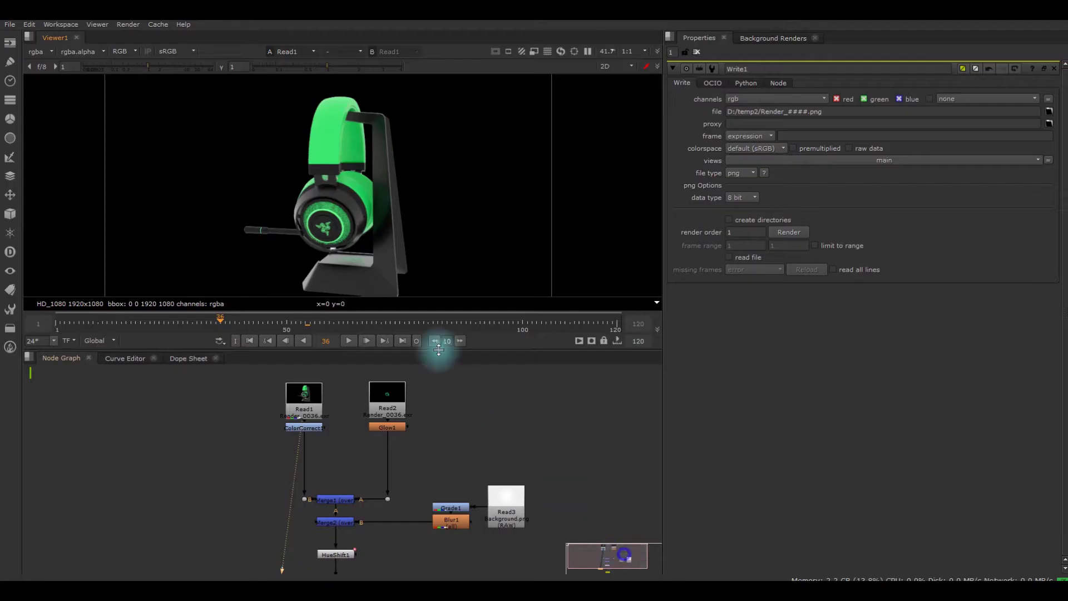
scroll(412, 362, up, 8)
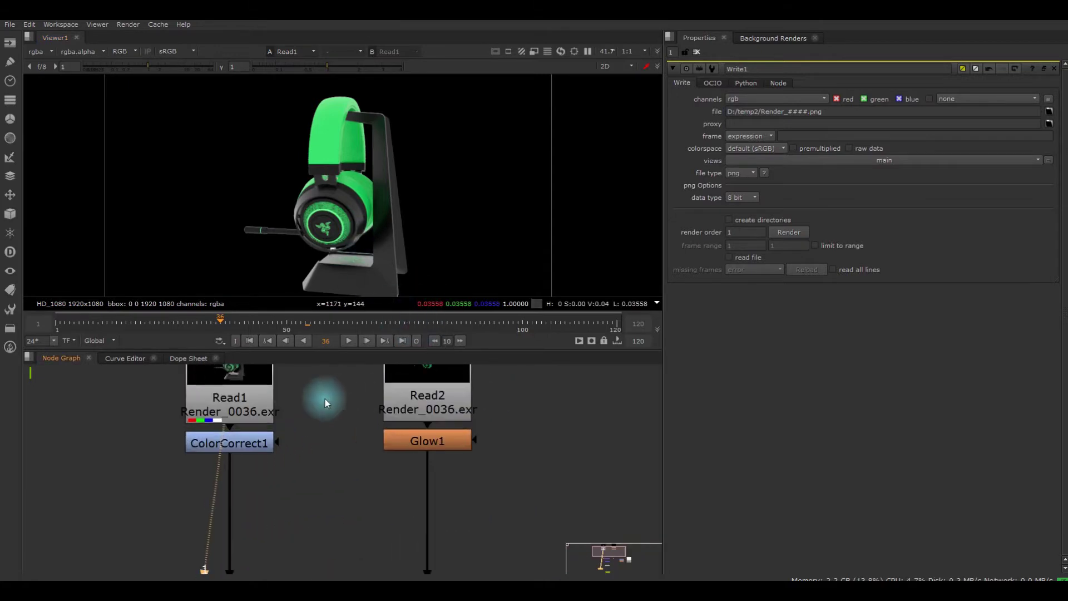
drag(304, 459, 305, 422)
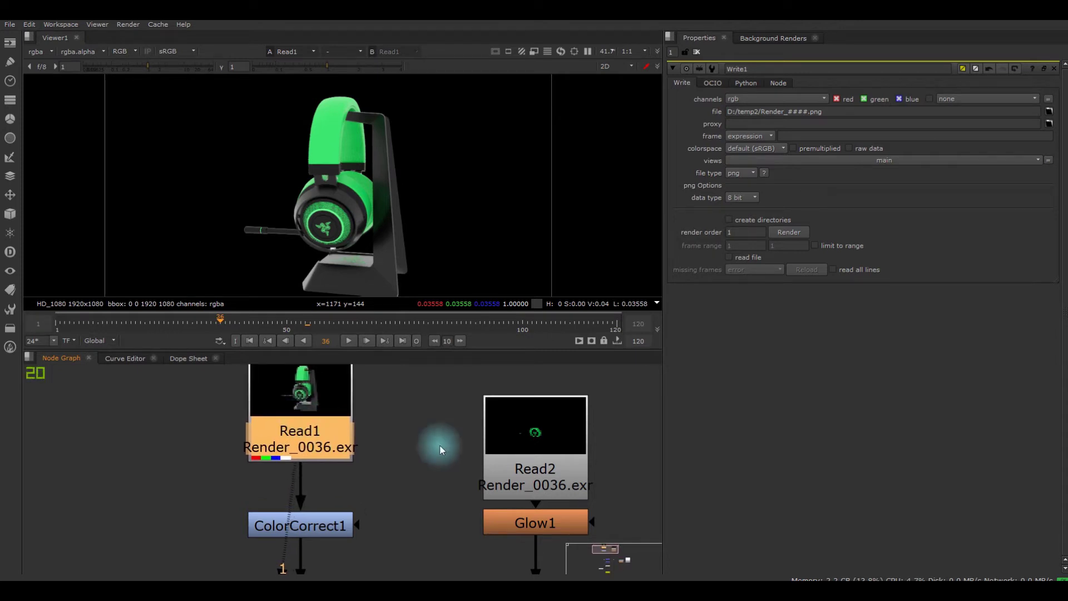
middle_drag(508, 449, 448, 472)
drag(459, 492, 457, 454)
middle_drag(461, 485, 464, 464)
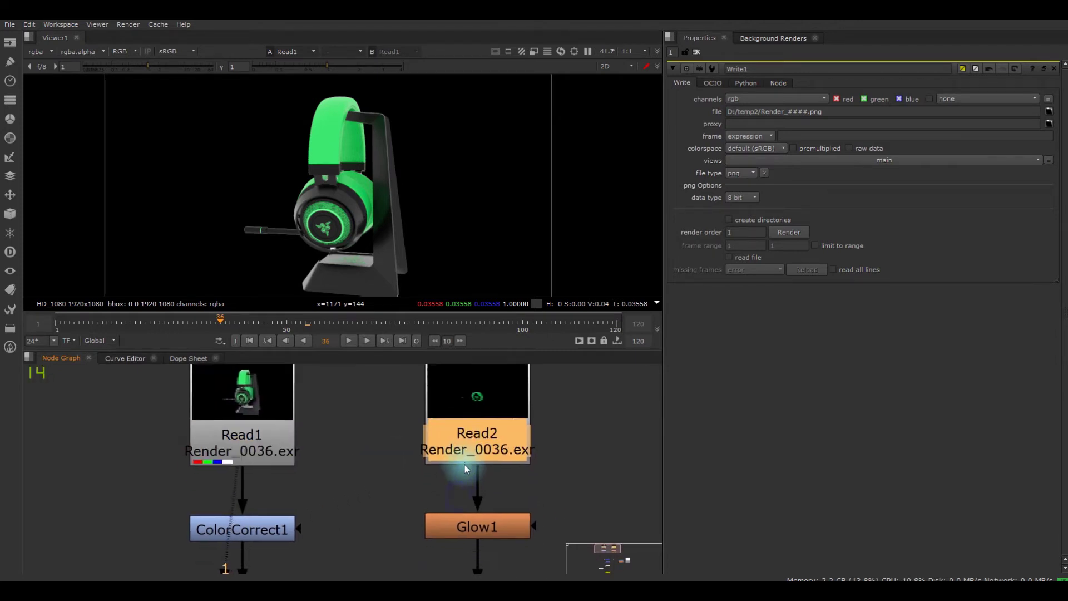
scroll(465, 469, down, 2)
scroll(449, 468, up, 3)
scroll(363, 434, down, 4)
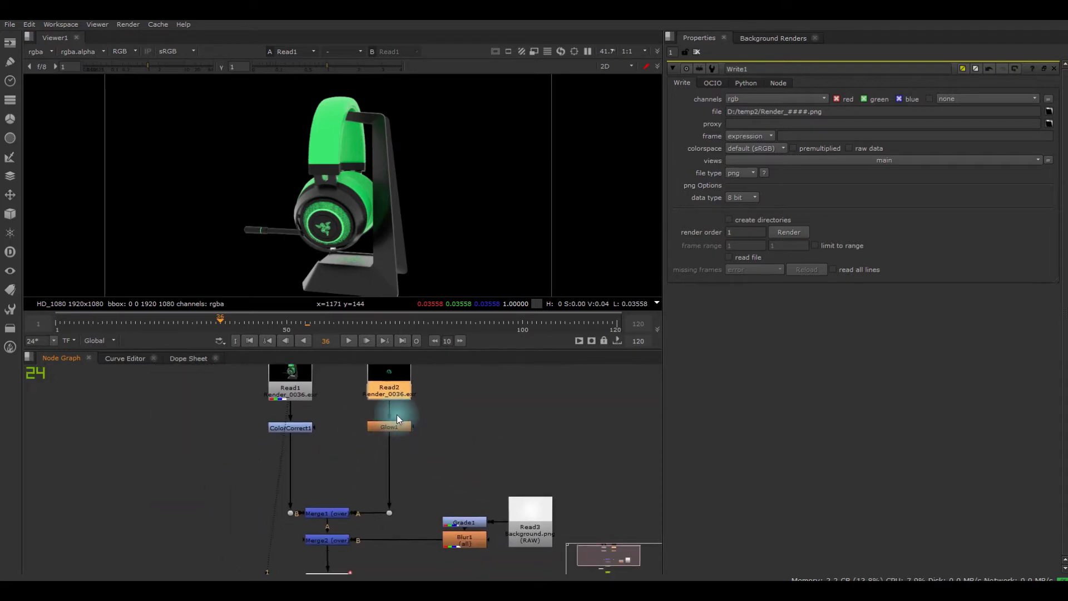
Examine the ColorCorrect1 node under Read1, the Glow1 node under Read2, and their connections to Merge1.
middle_drag(339, 467, 378, 343)
scroll(341, 378, down, 1)
middle_drag(340, 379, 331, 504)
scroll(327, 500, up, 3)
middle_drag(319, 466, 314, 494)
mouse_move(311, 444)
mouse_down()
mouse_move(309, 434)
mouse_move(312, 449)
mouse_up()
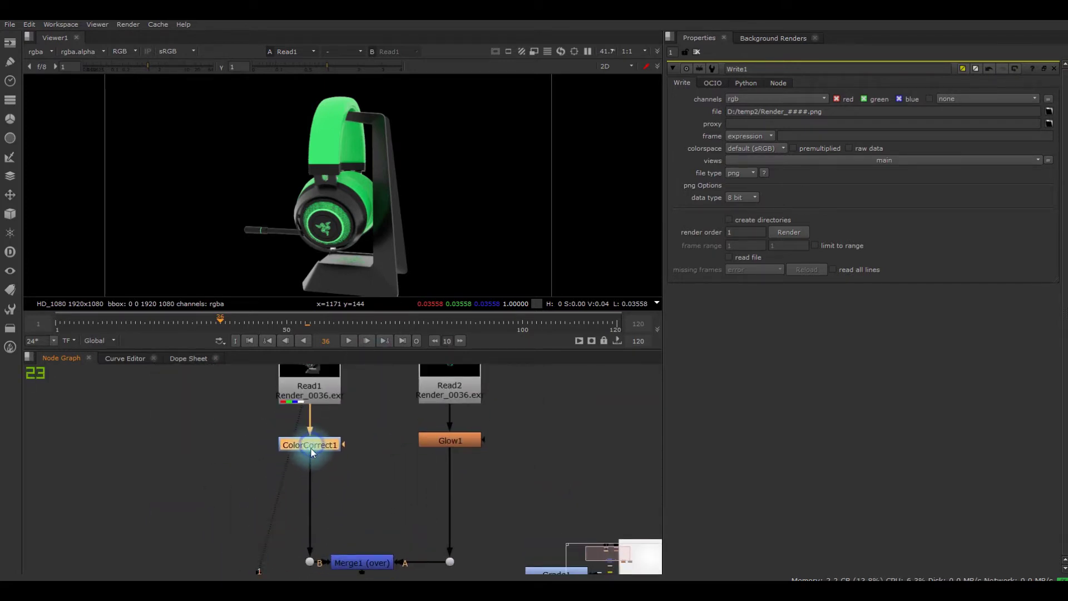
middle_drag(365, 481, 301, 454)
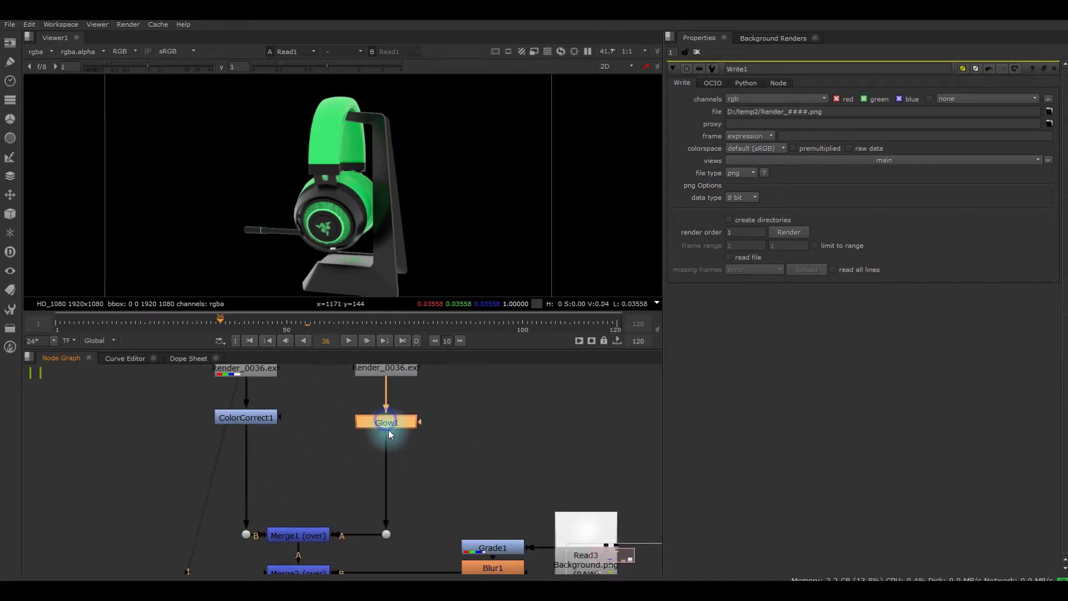
scroll(388, 427, down, 4)
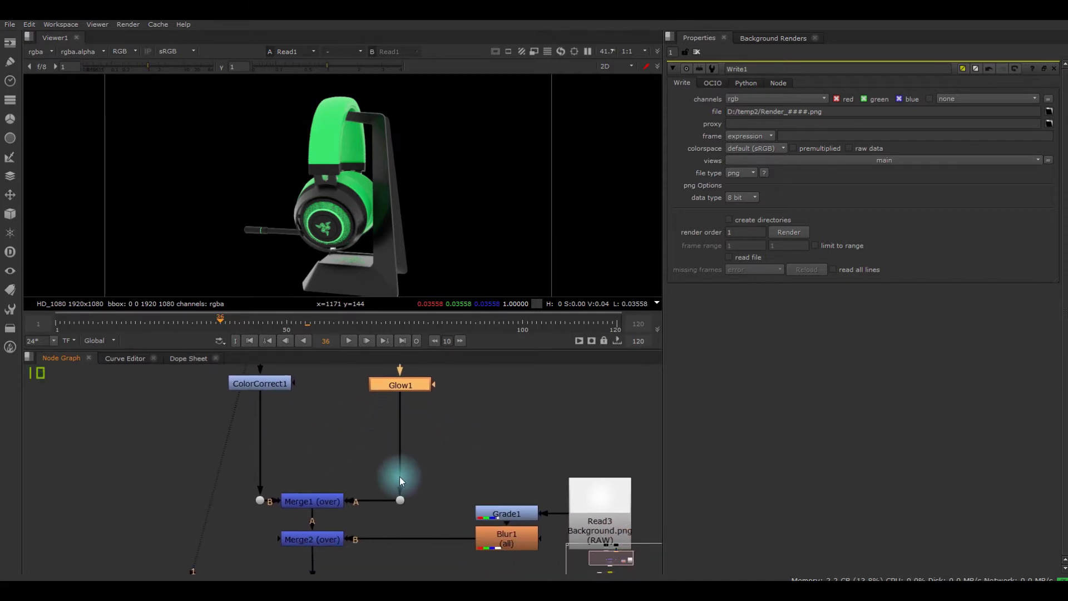
middle_drag(376, 483, 366, 424)
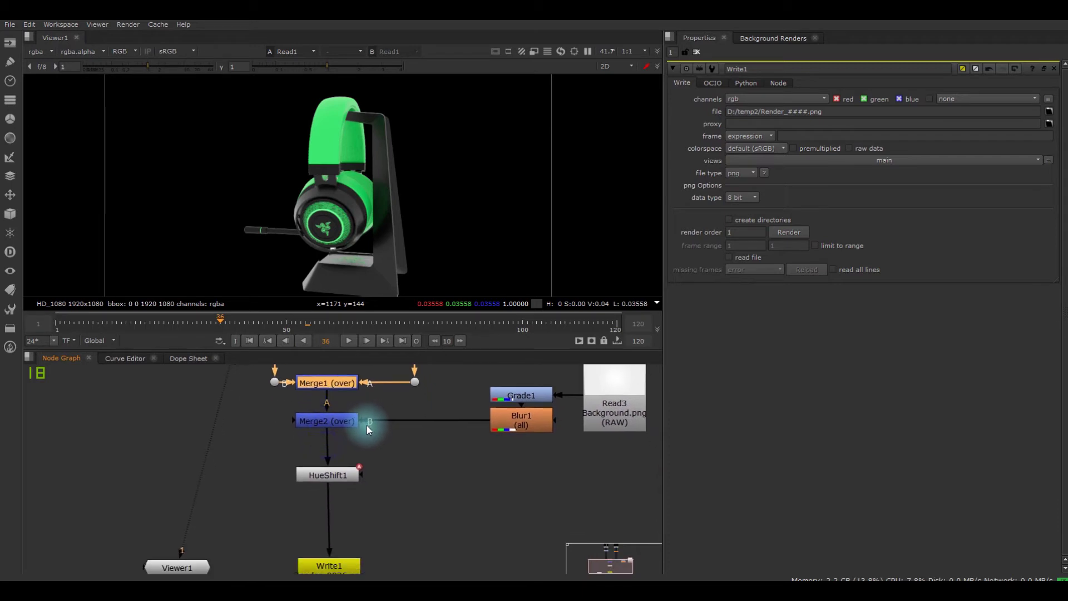
Show the Merge2 output in the viewer to check the headphones composited over the background.
middle_drag(430, 434, 262, 468)
click(328, 378)
click(132, 465)
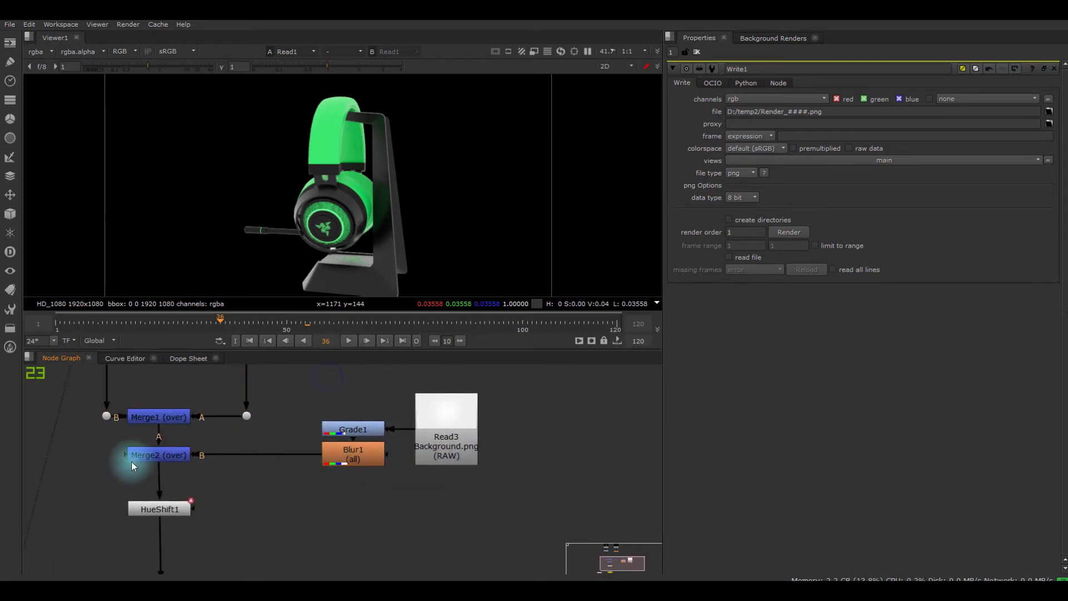
click(173, 453)
key(1)
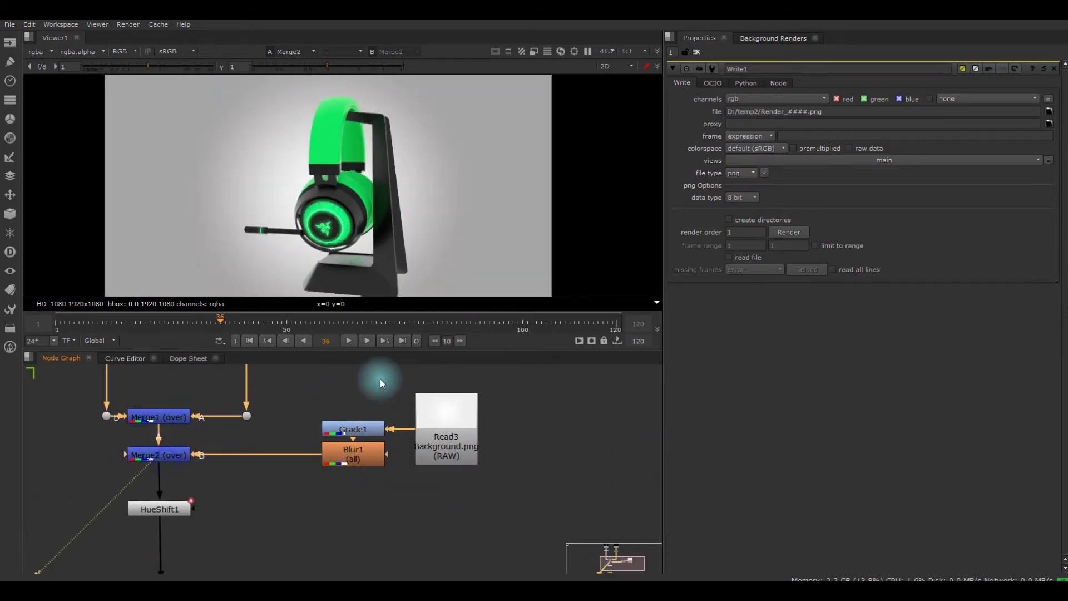
Examine the Read3 background branch and show the HueShift1 output in the viewer.
click(448, 425)
drag(532, 406, 175, 531)
click(323, 515)
middle_drag(177, 511, 348, 453)
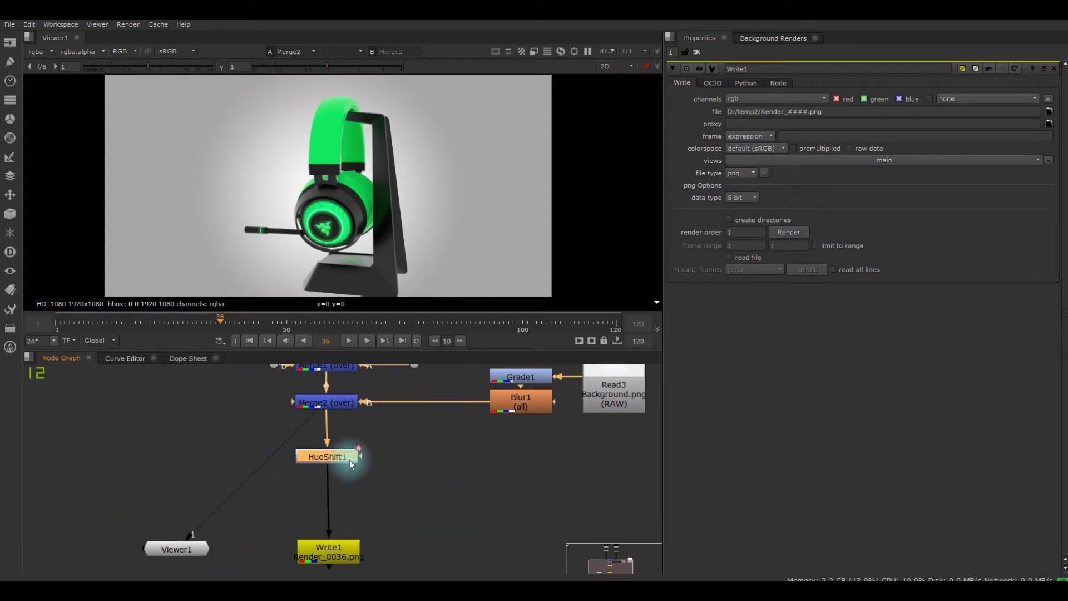
key(1)
Move the Viewer1 node slightly farther away from the Write1 node in the node graph.
middle_drag(331, 490, 380, 416)
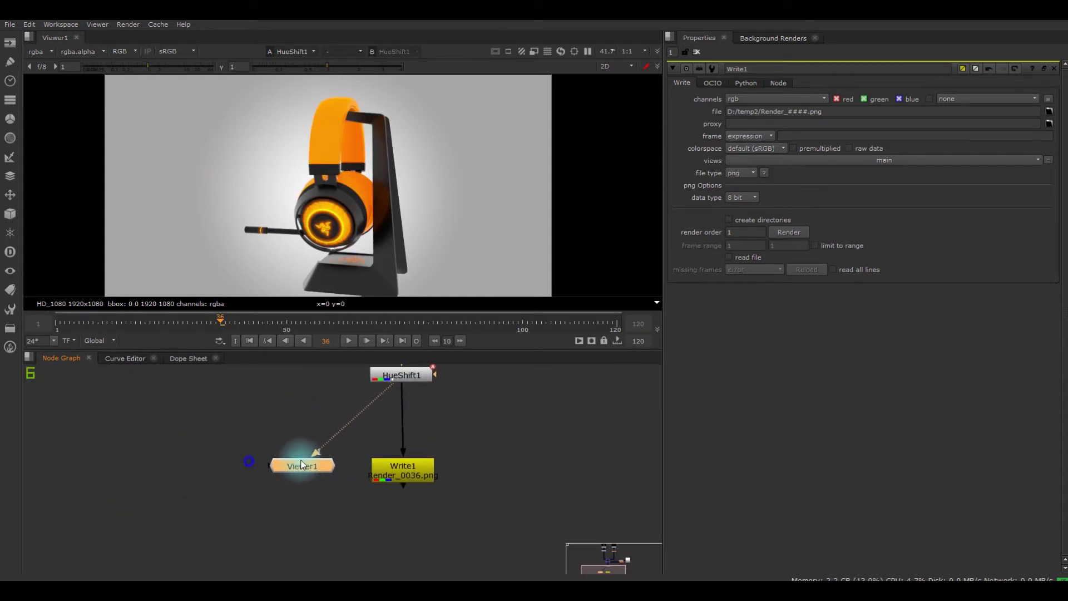
drag(301, 460, 282, 460)
middle_drag(382, 414, 328, 506)
middle_drag(386, 471, 386, 473)
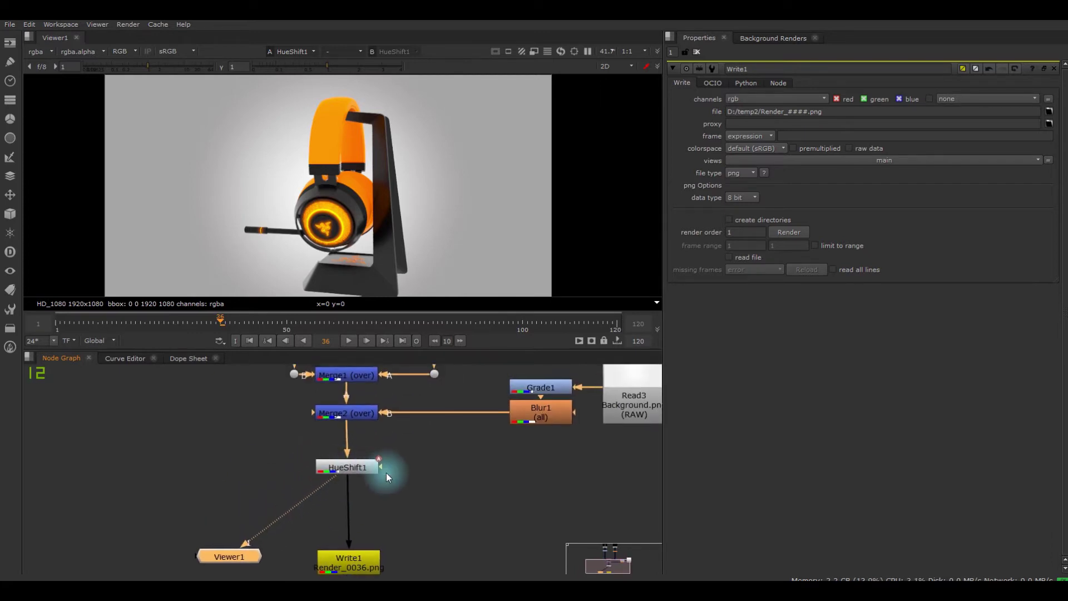
scroll(400, 484, up, 2)
scroll(400, 484, right, 2)
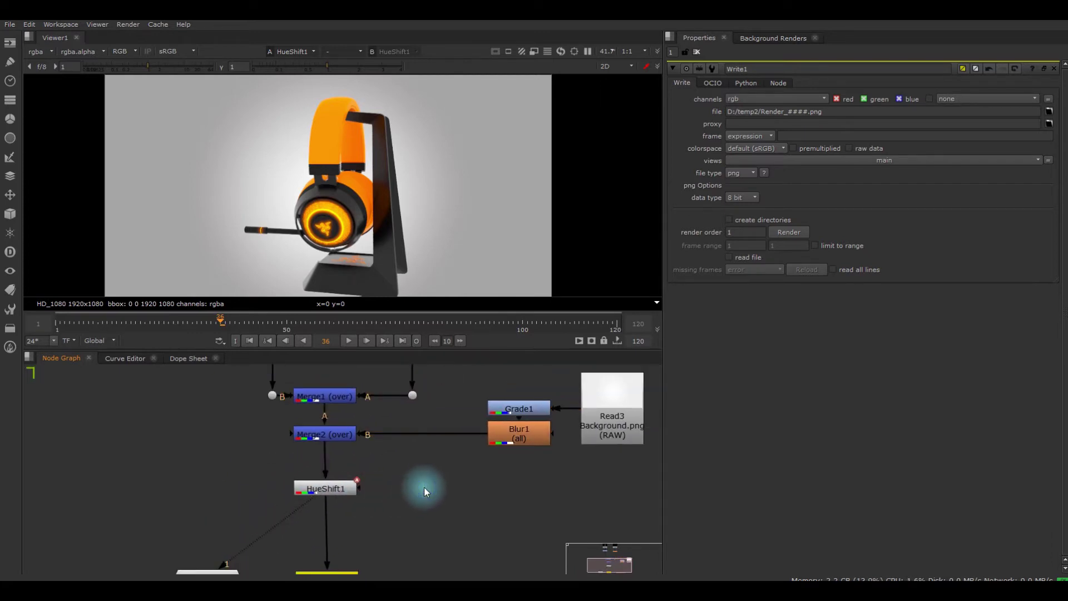
Add a new HueShift node in the empty area beside the existing HueShift1 node.
scroll(371, 494, left, 3)
scroll(370, 494, up, 1)
click(382, 497)
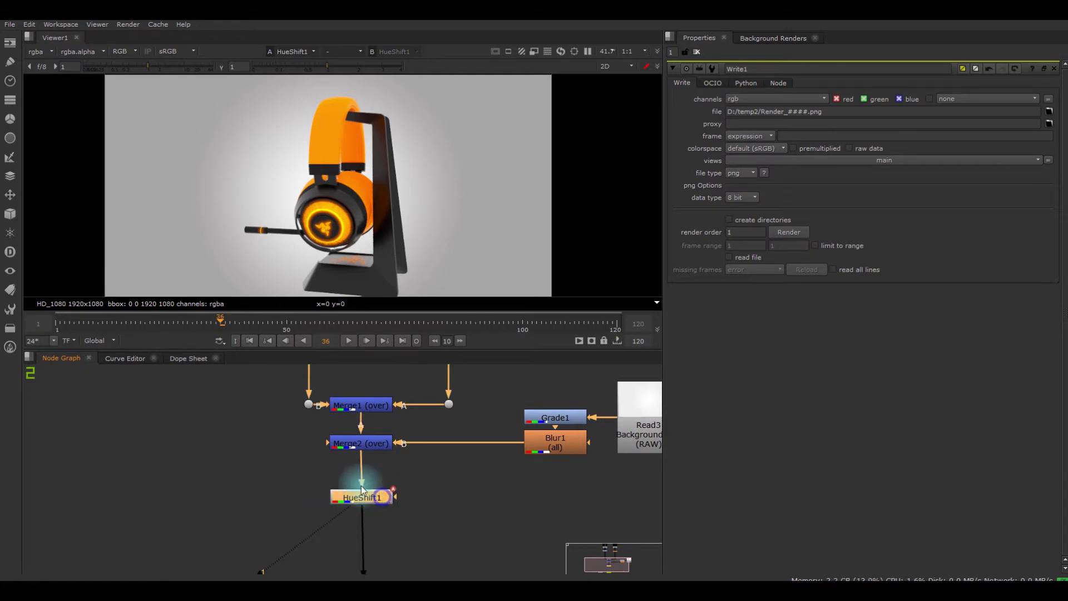
key(Tab)
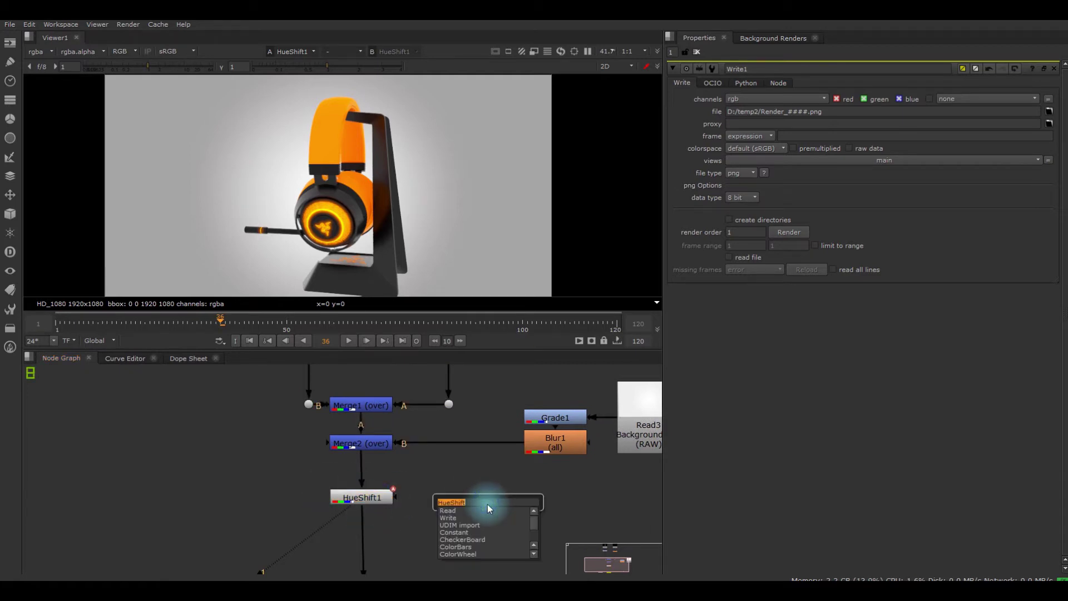
text(hue)
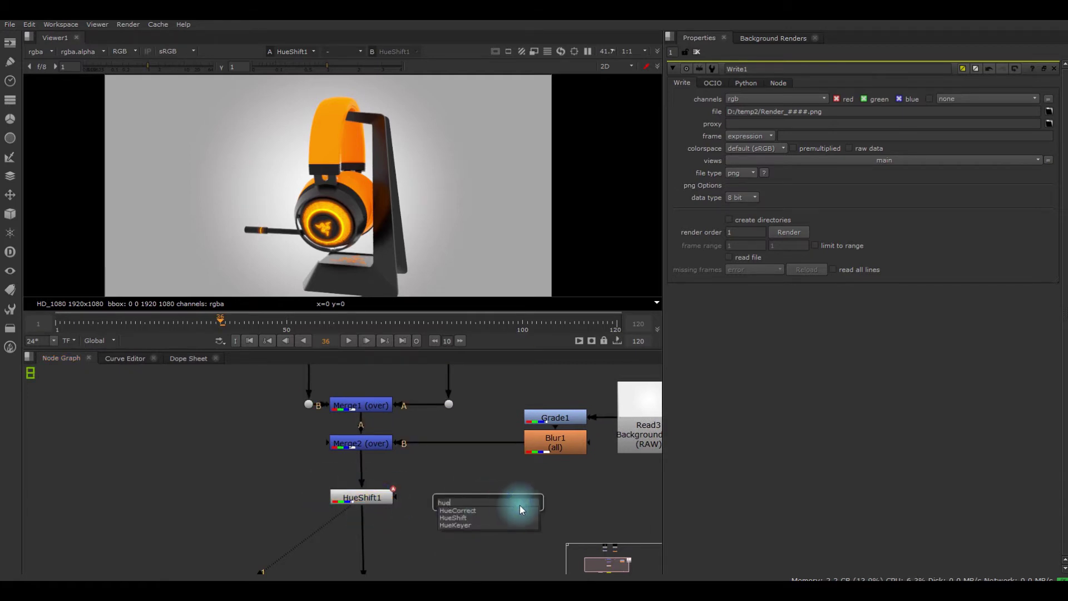
click(453, 518)
scroll(449, 506, down, 1)
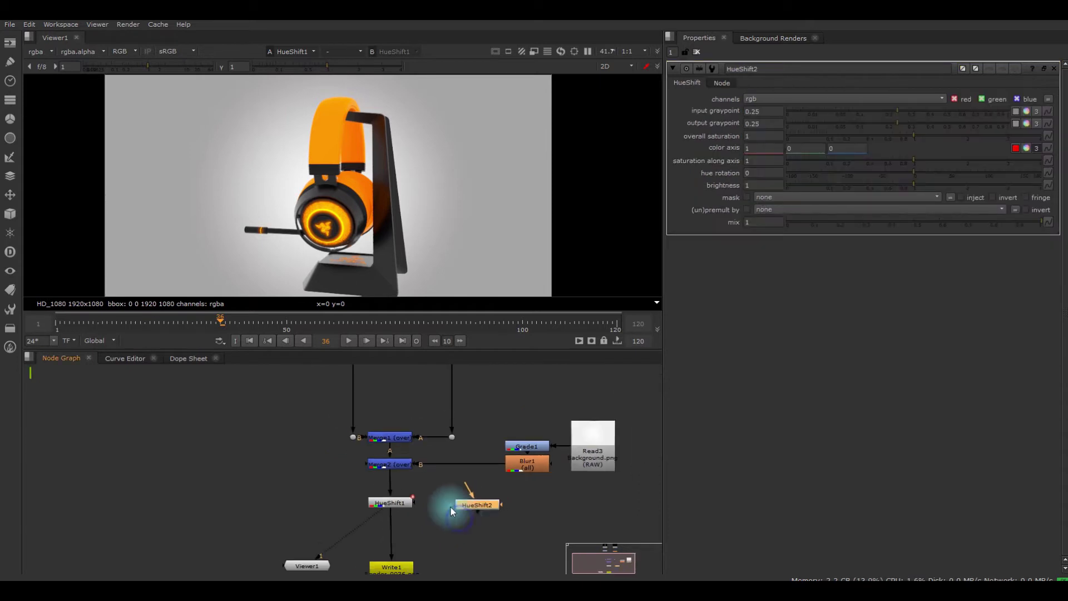
Delete the HueShift1 node so that Merge2 feeds Viewer1 and Write1 directly.
scroll(456, 503, up, 1)
click(404, 509)
key(Delete)
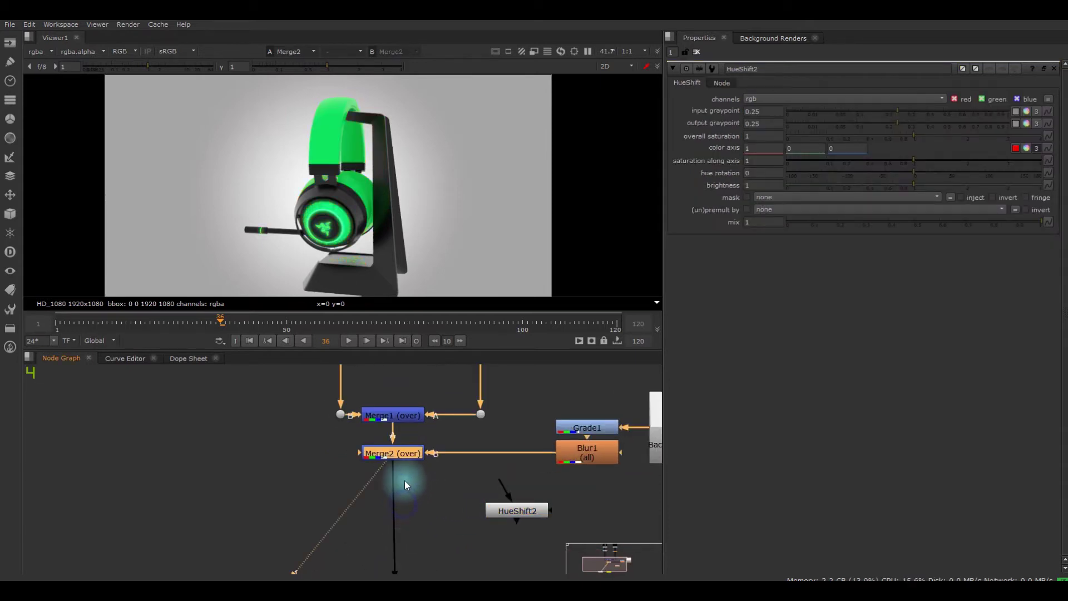
Play and scrub the Merge2 composite between frames 57 and 11 to inspect the original green headphones up close.
middle_drag(369, 450, 377, 417)
click(350, 342)
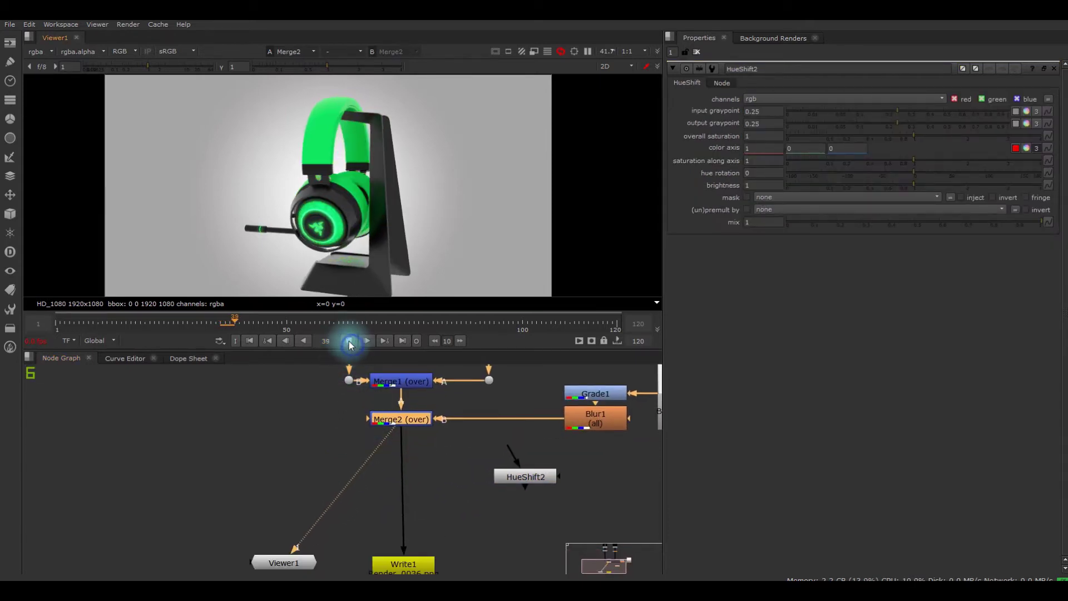
click(350, 341)
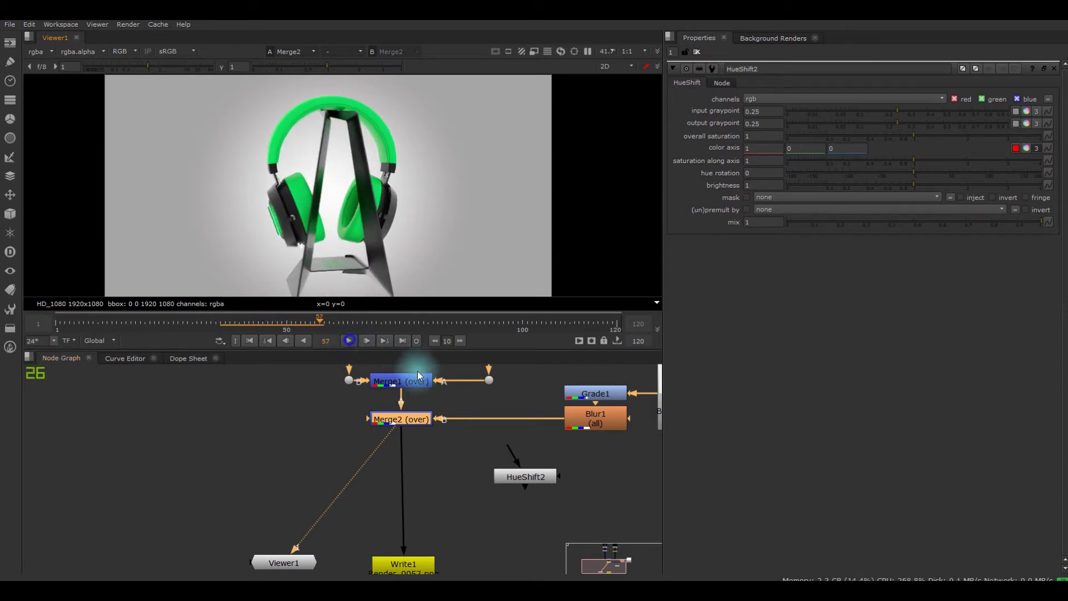
middle_drag(494, 460, 502, 485)
scroll(381, 243, up, 3)
middle_drag(318, 218, 397, 182)
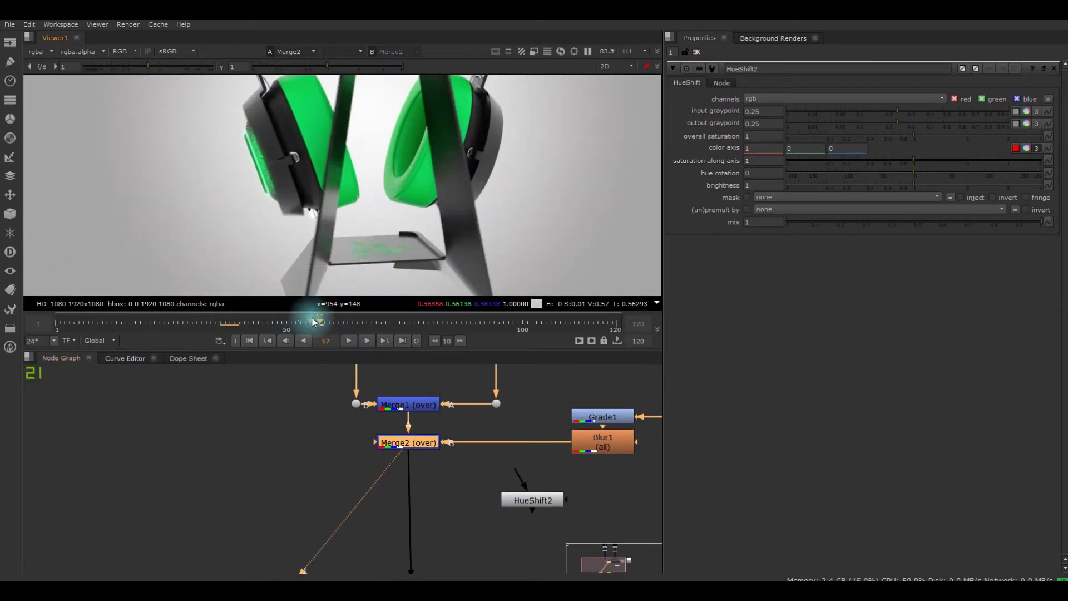
drag(310, 322, 207, 322)
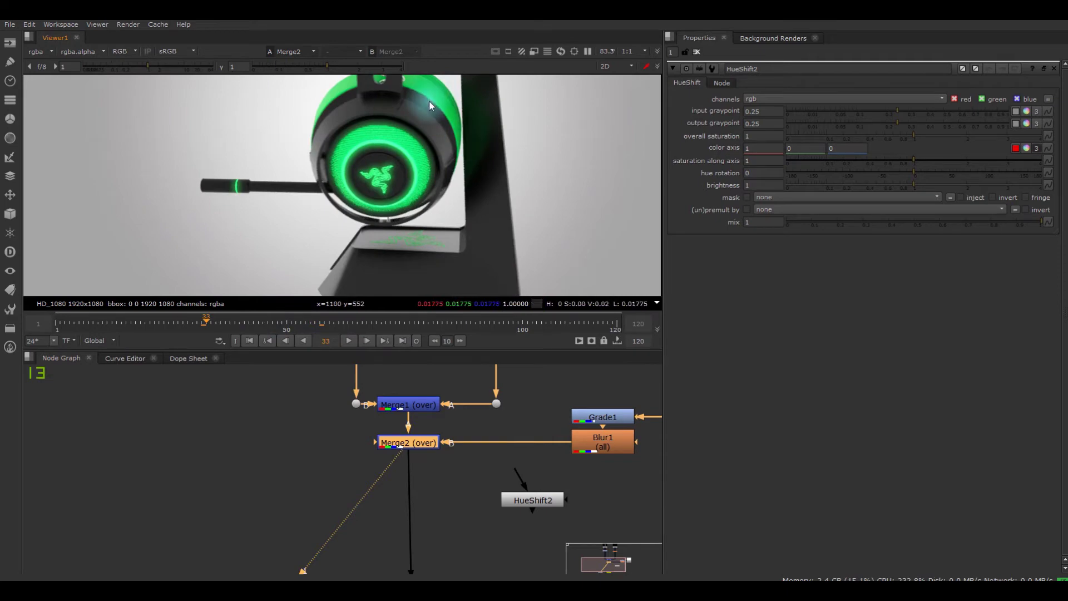
drag(204, 322, 102, 321)
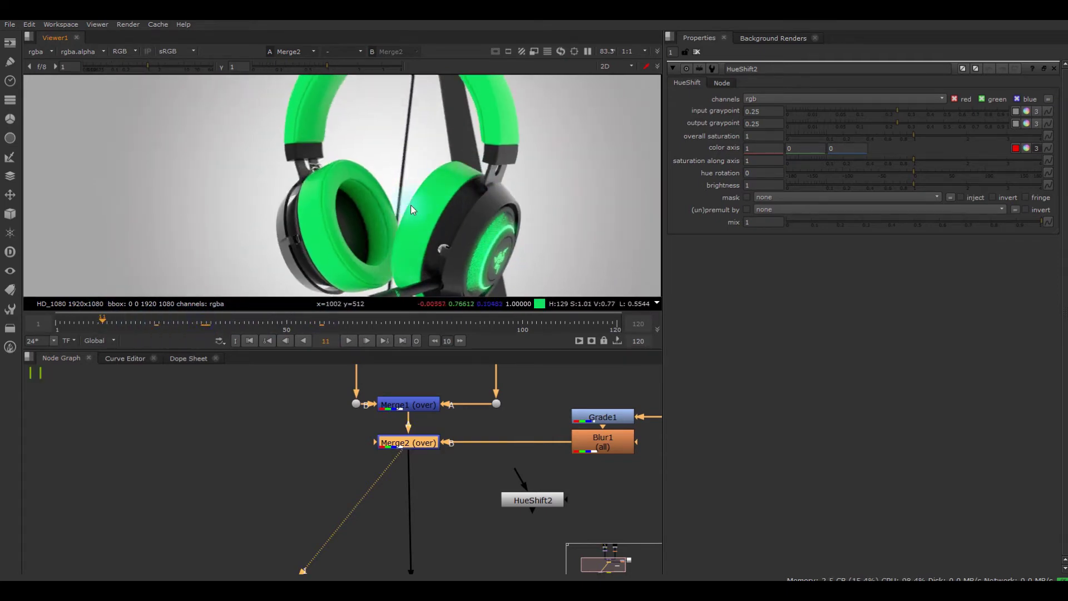
scroll(423, 200, down, 2)
scroll(318, 229, down, 2)
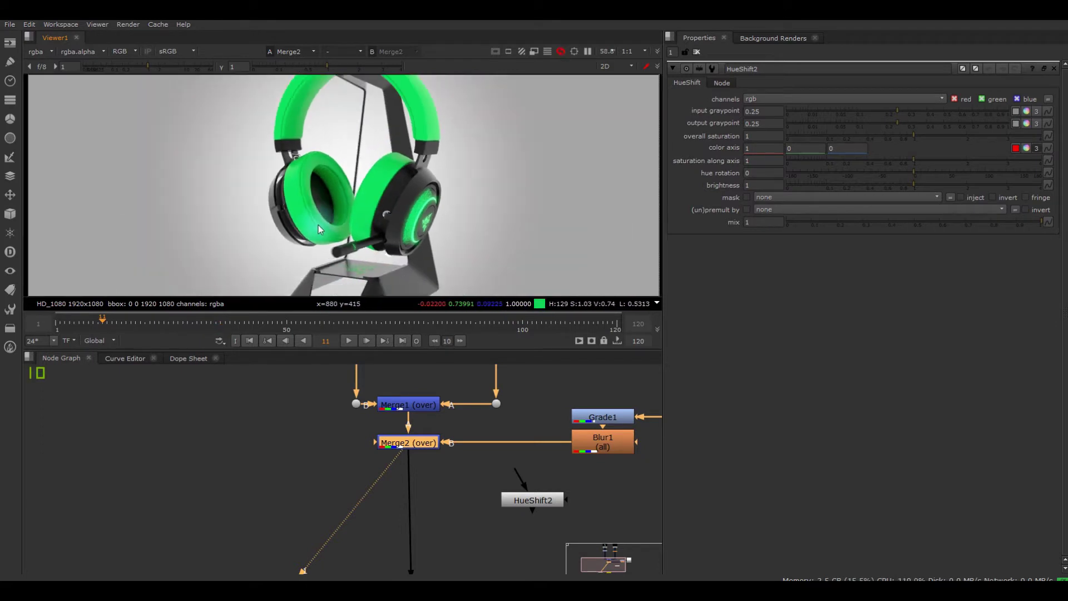
Insert HueShift2 between Merge2 and Viewer1 and set its hue rotation to 88.
drag(537, 499, 372, 502)
middle_drag(394, 502, 427, 482)
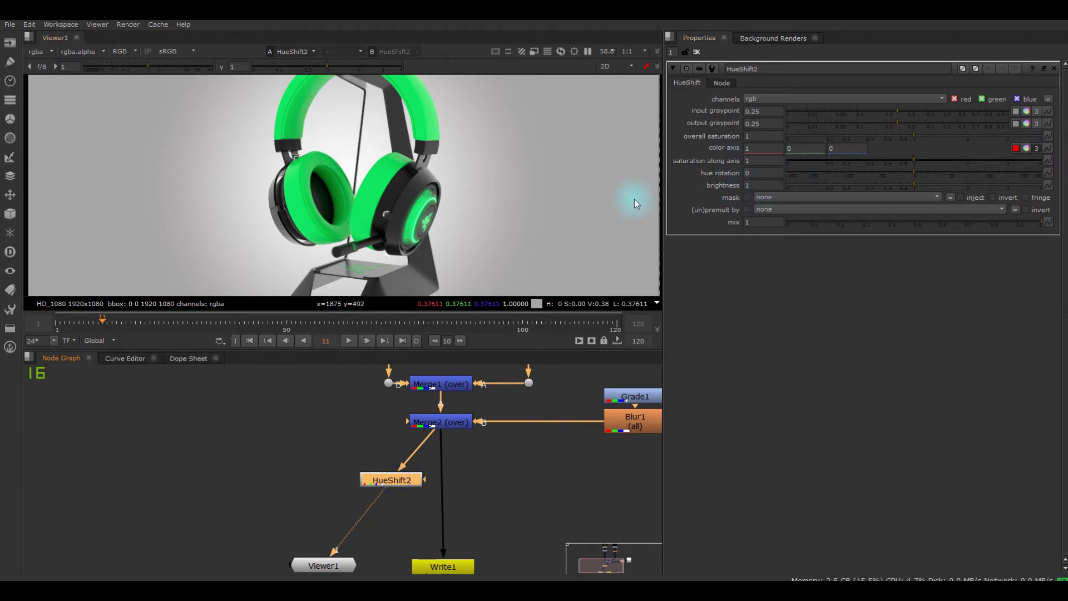
click(769, 159)
click(769, 173)
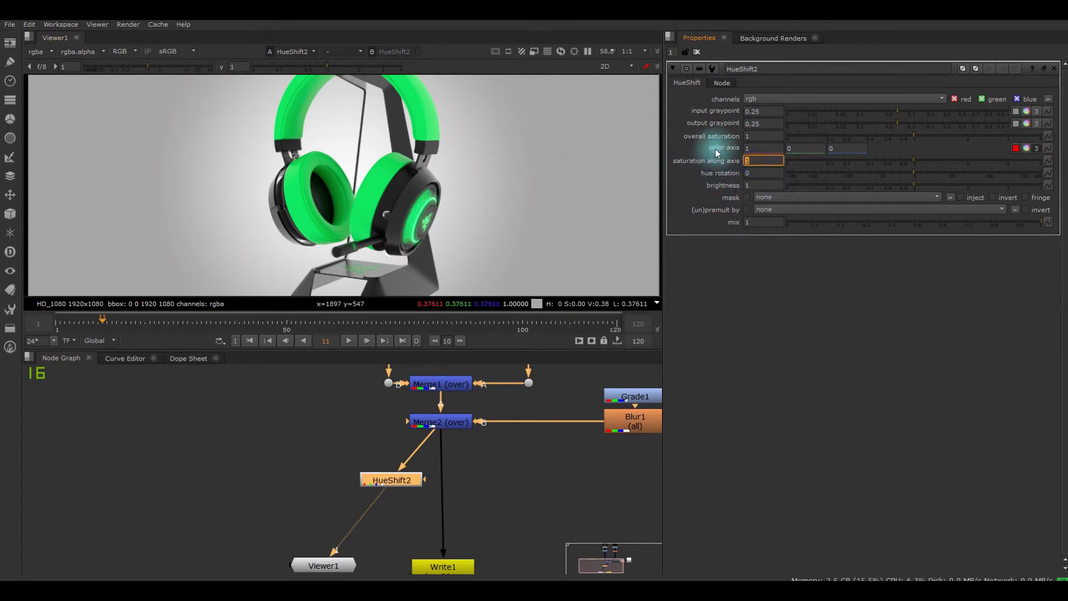
click(766, 173)
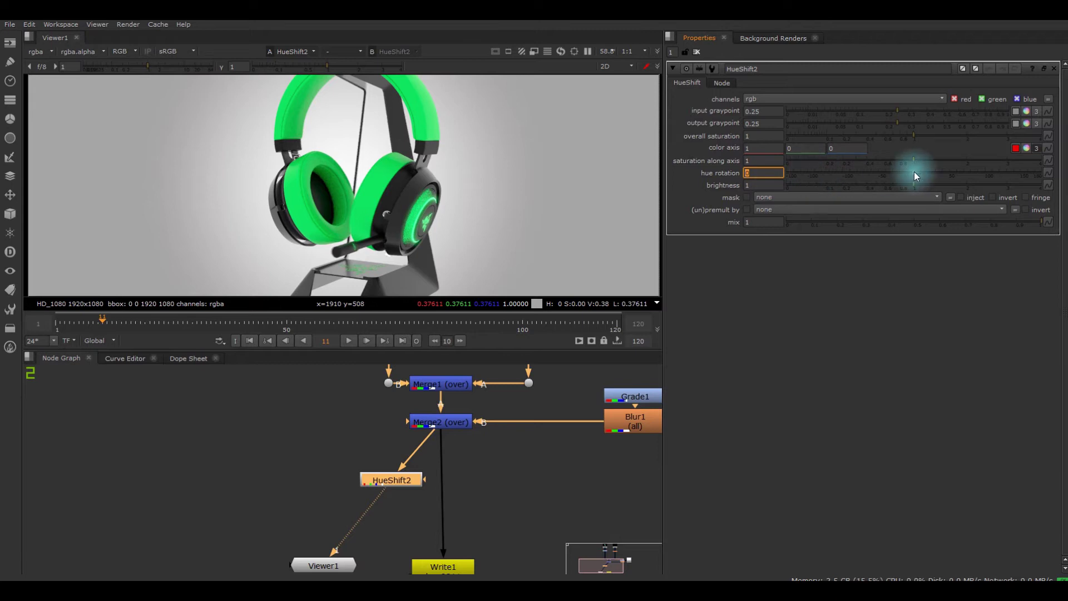
drag(916, 170, 999, 183)
drag(928, 182, 939, 178)
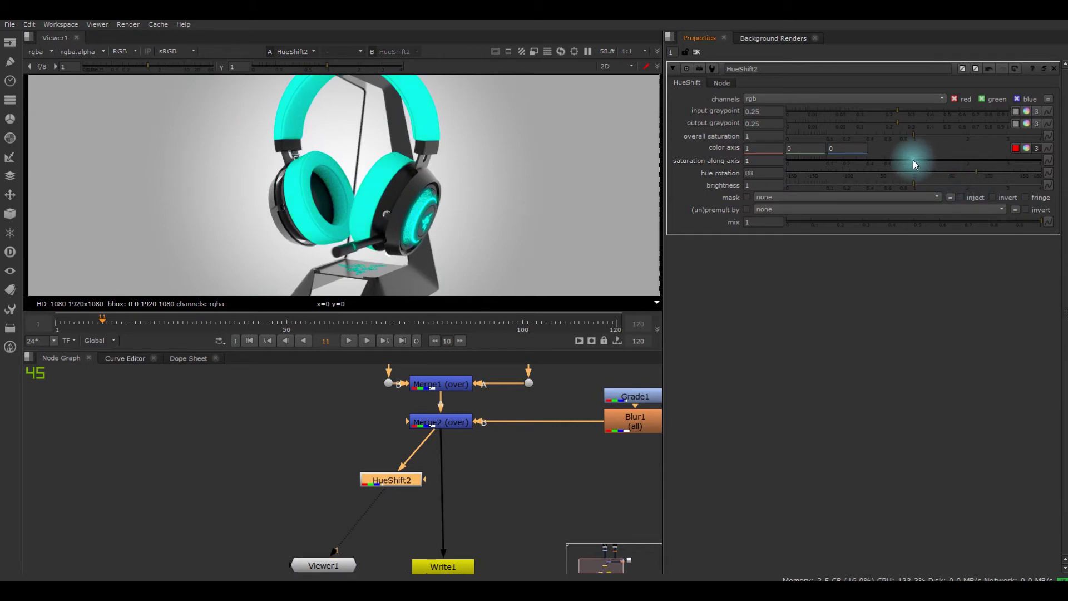
Set HueShift2's saturation along axis to 2.72 and its brightness to 0.99.
drag(914, 160, 933, 160)
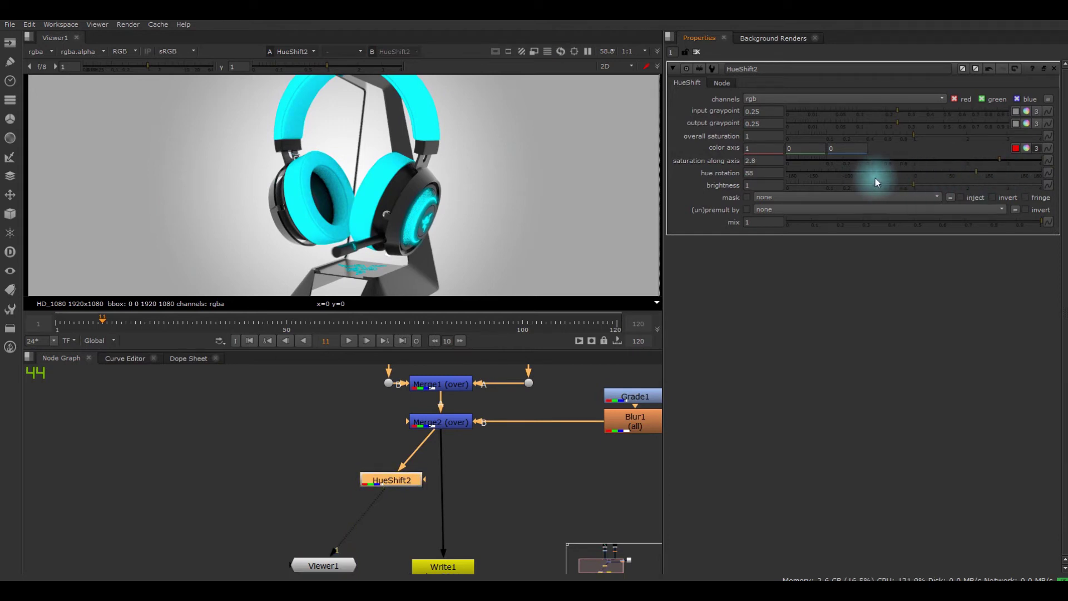
mouse_move(919, 184)
mouse_down()
mouse_move(875, 186)
mouse_move(940, 185)
mouse_move(896, 194)
mouse_move(912, 195)
mouse_up()
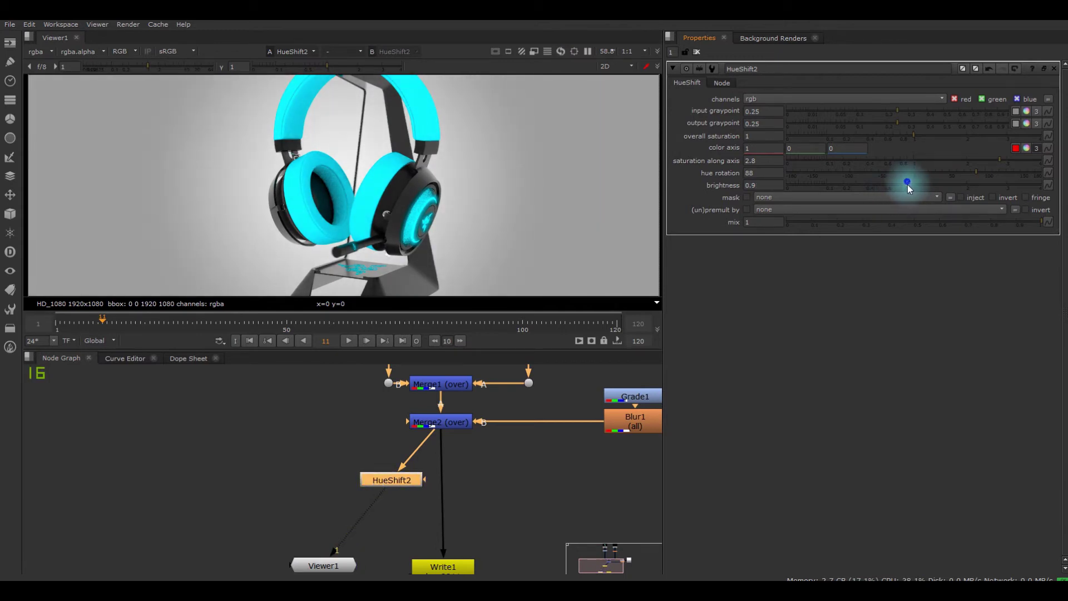
drag(908, 185, 911, 189)
scroll(501, 239, down, 3)
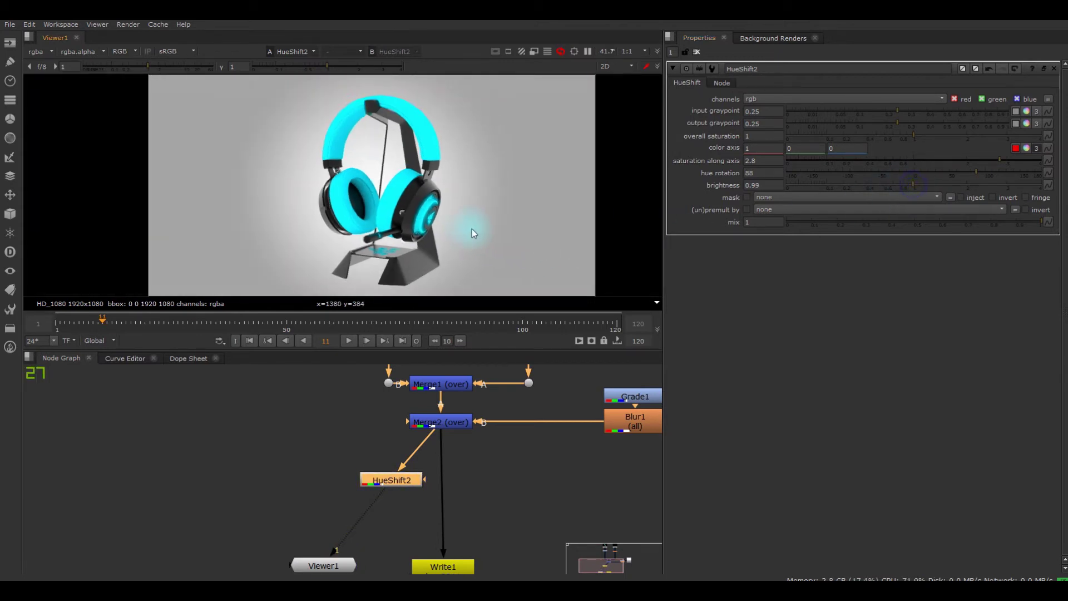
drag(944, 162, 985, 163)
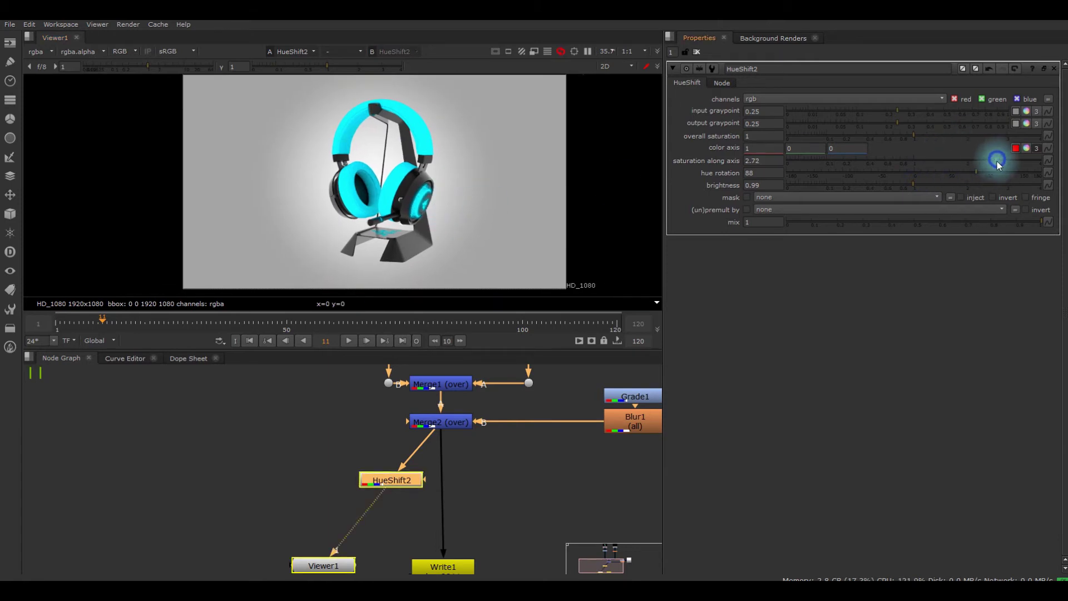
click(997, 160)
Move HueShift2 to line up directly above Viewer1 in the node graph.
middle_drag(299, 528, 334, 483)
drag(422, 440, 354, 436)
middle_drag(375, 435, 388, 500)
Examine the hue-shifted ear cup, its glowing ring and logo, and the microphone up close in the viewer.
scroll(365, 502, up, 3)
scroll(390, 473, down, 3)
scroll(421, 206, up, 4)
middle_drag(422, 227, 418, 204)
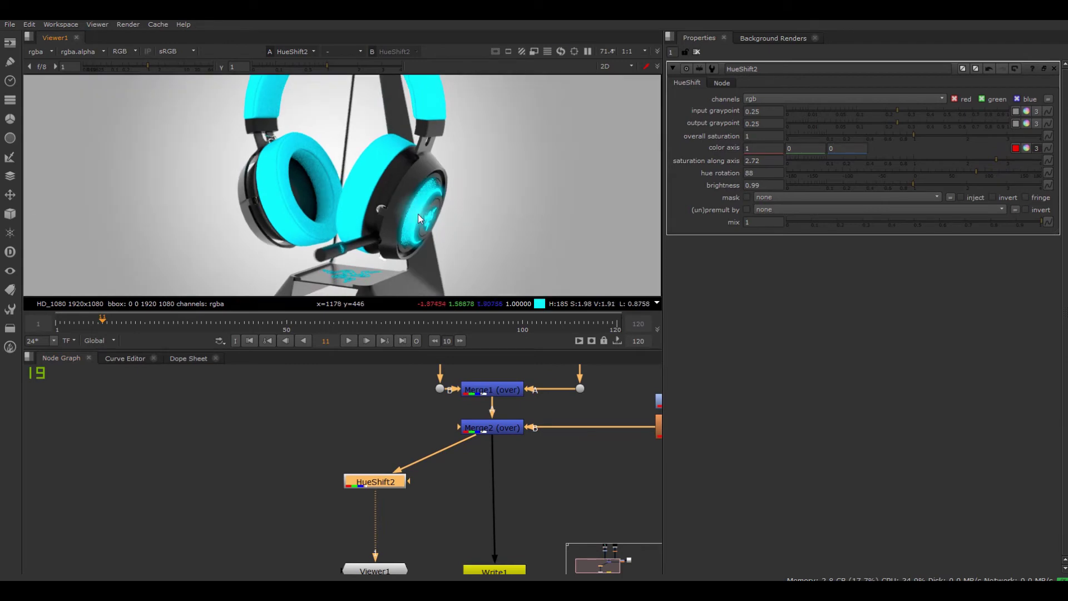
scroll(418, 207, up, 5)
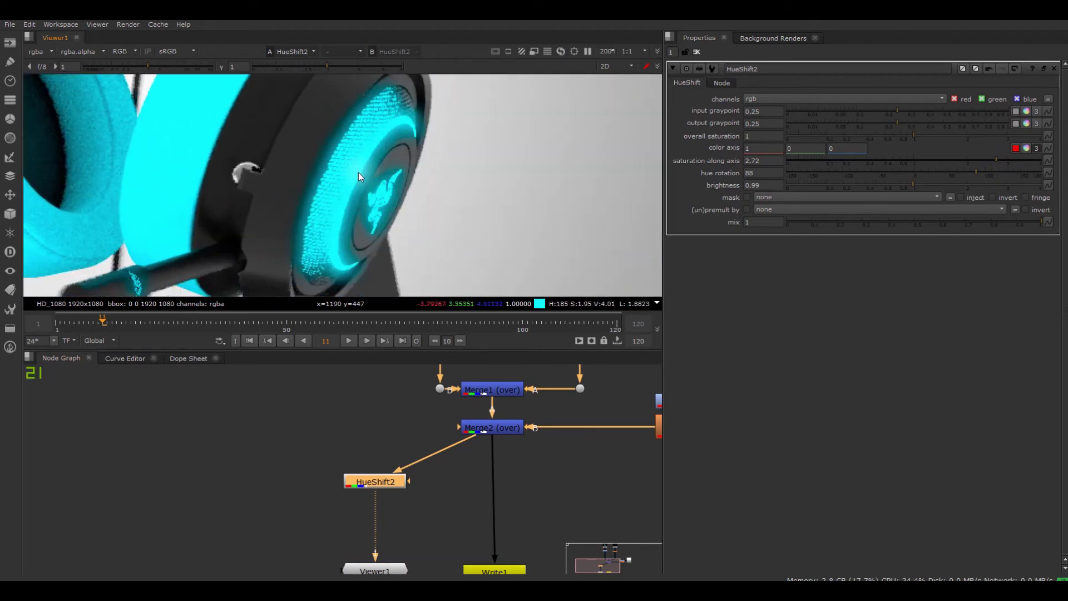
scroll(359, 173, down, 2)
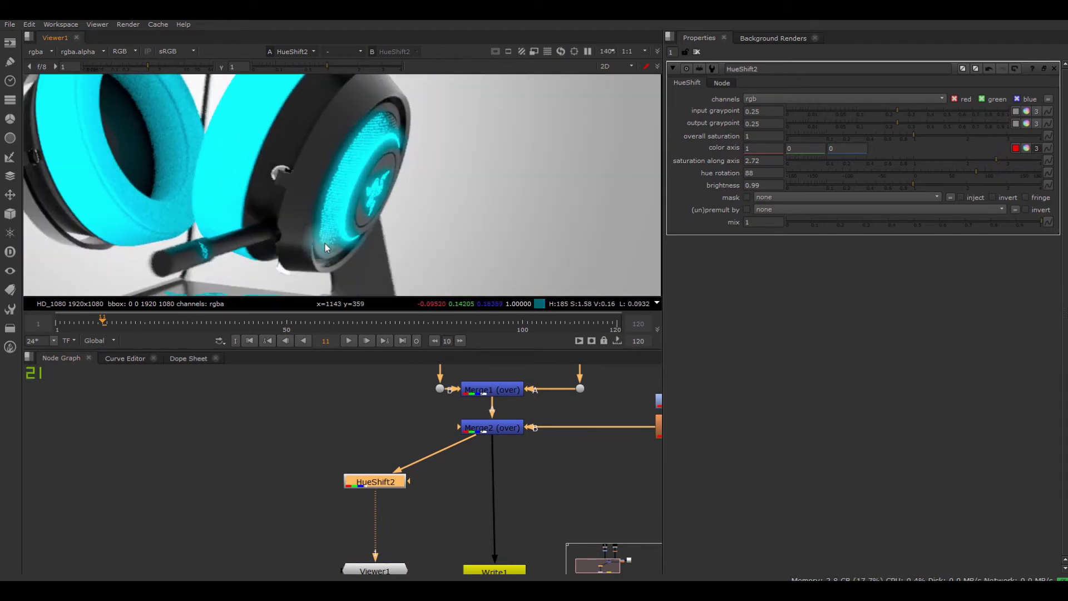
middle_drag(356, 219, 328, 227)
scroll(397, 424, down, 1)
Detach HueShift2 from Merge2, view Merge2 directly through Viewer1, and move HueShift2 away from the main branch.
middle_drag(396, 424, 342, 496)
drag(374, 511, 385, 522)
middle_drag(385, 524, 385, 456)
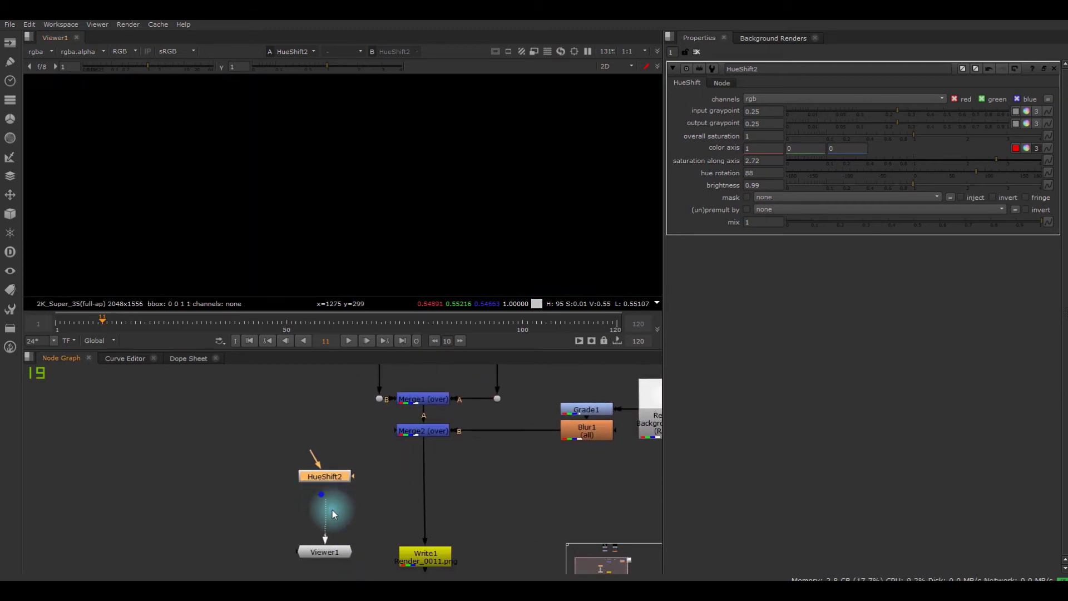
drag(323, 526, 424, 426)
middle_drag(345, 463, 319, 509)
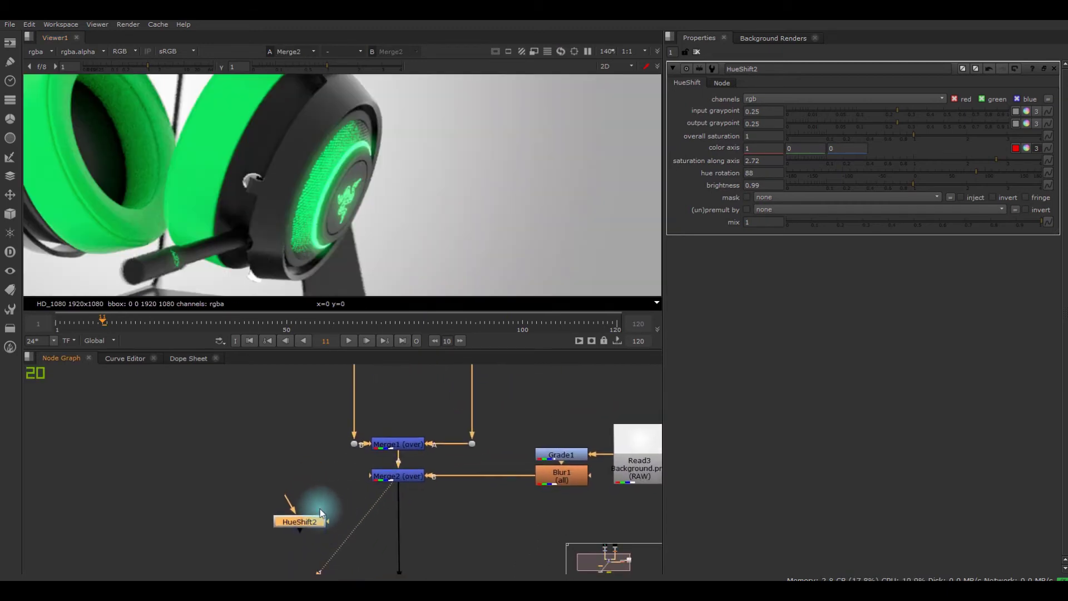
middle_drag(315, 406, 312, 447)
drag(282, 538, 232, 438)
middle_drag(275, 448, 257, 476)
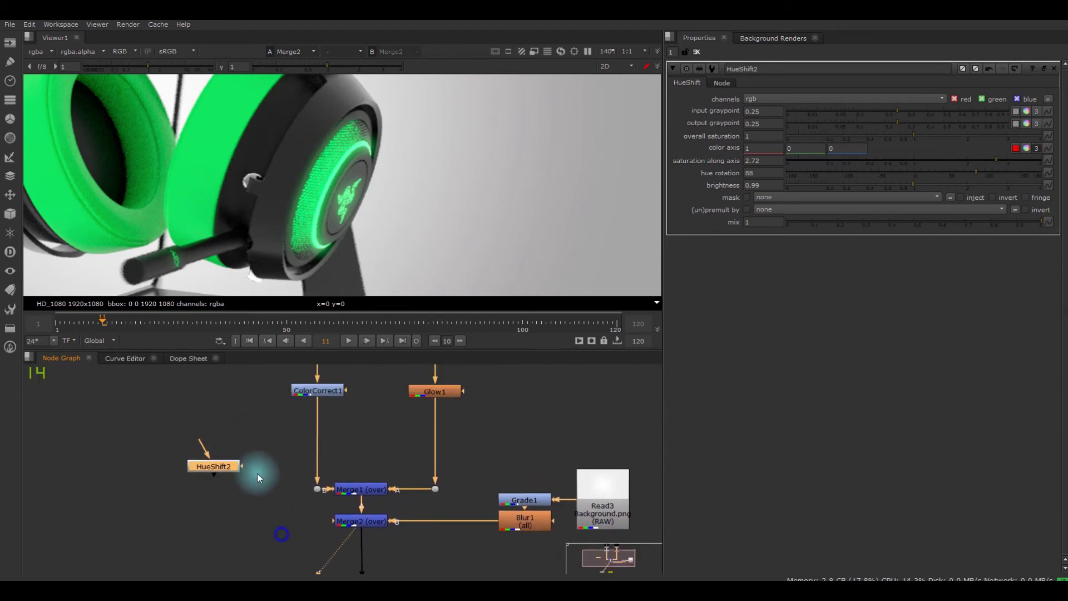
Examine the Read2 and Glow1 emission branch alongside the lit parts of the headphones in the viewer.
scroll(397, 417, up, 1)
middle_drag(397, 417, 340, 519)
drag(326, 379, 482, 532)
middle_drag(472, 500, 468, 463)
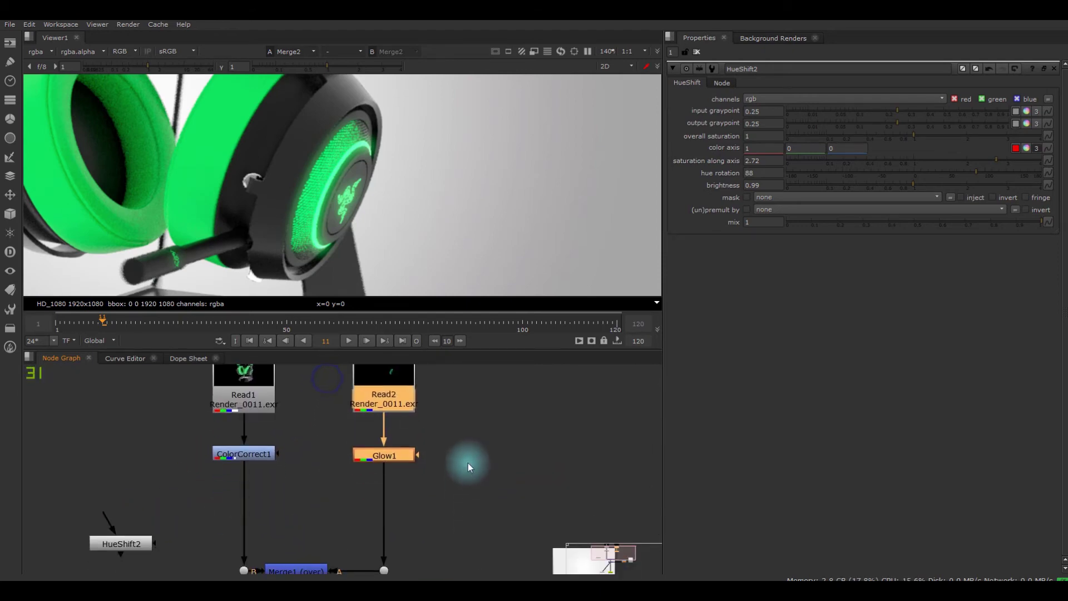
scroll(406, 429, up, 3)
middle_drag(405, 429, 465, 418)
scroll(460, 441, down, 2)
scroll(218, 181, down, 2)
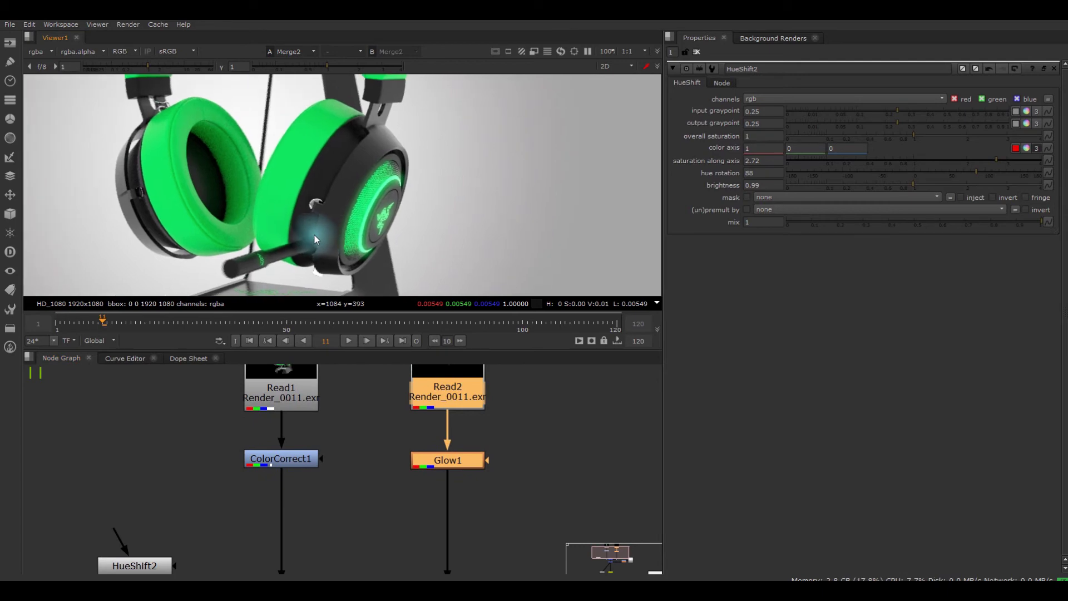
Insert HueShift2 into the emission branch between Glow1 and Merge1.
drag(154, 570, 218, 550)
drag(455, 519, 446, 534)
scroll(439, 247, down, 2)
scroll(437, 244, up, 1)
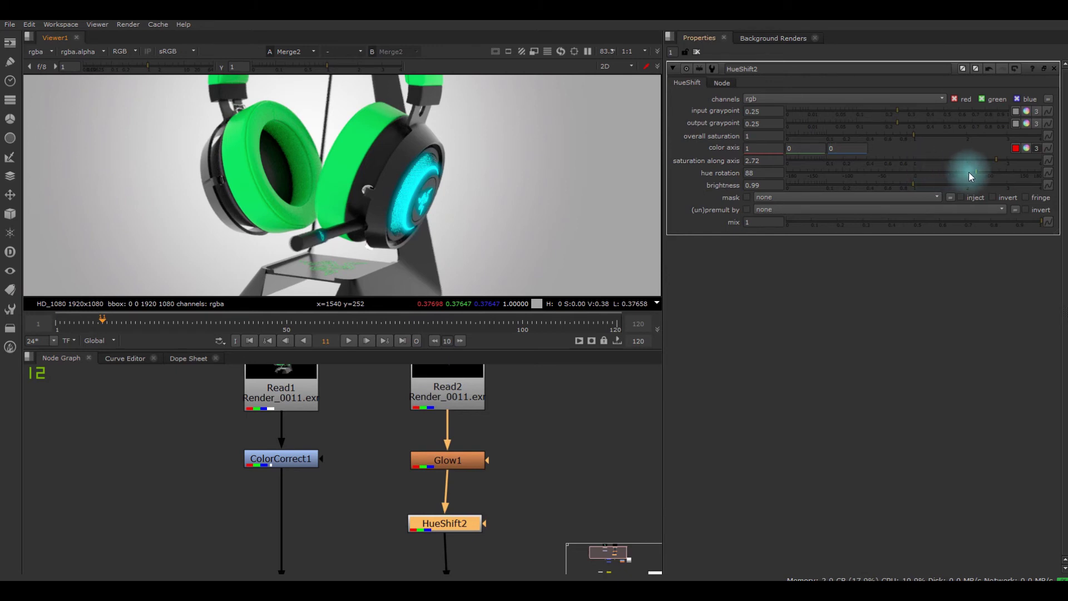
Try HueShift2 hue rotations of -50 and 18 on the emission and play the composite.
drag(969, 177, 751, 165)
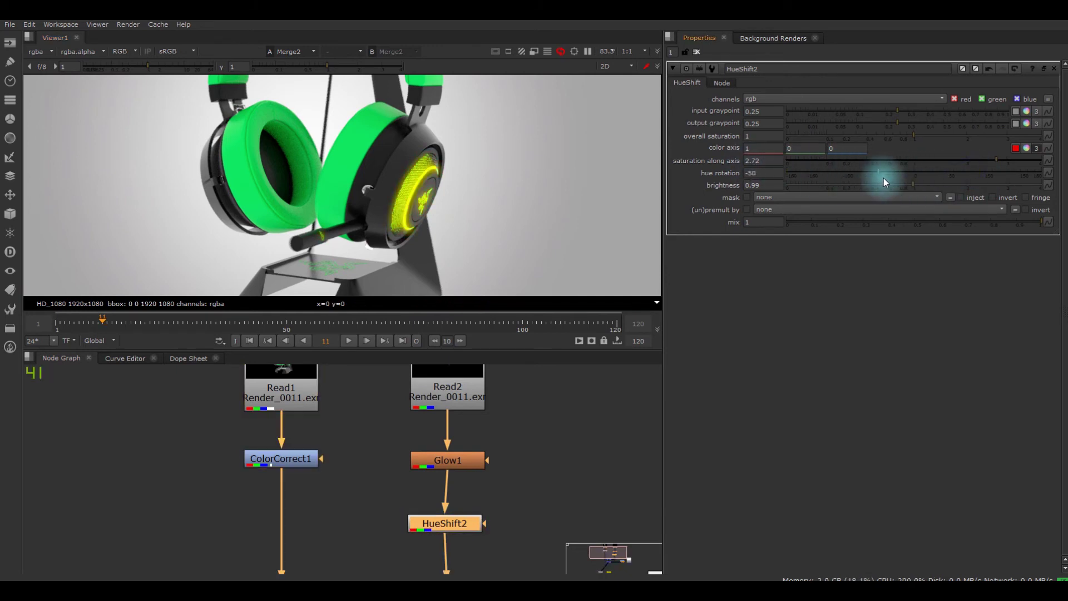
drag(919, 177, 926, 176)
click(342, 378)
click(344, 341)
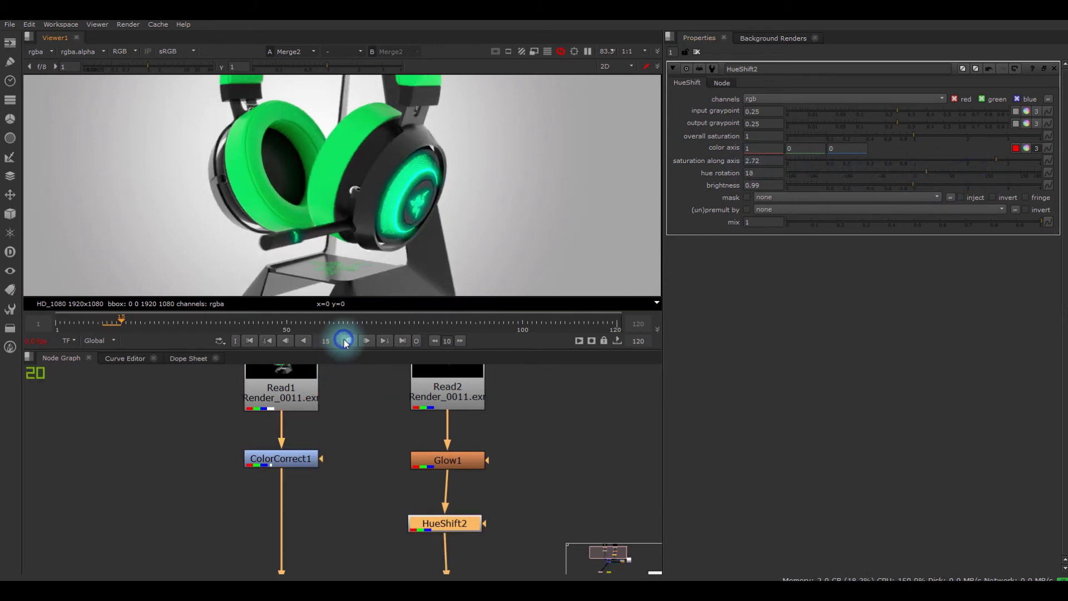
Key HueShift2's hue rotation at -180 on frame 1 and remove the trial key on frame 26.
drag(874, 173, 757, 166)
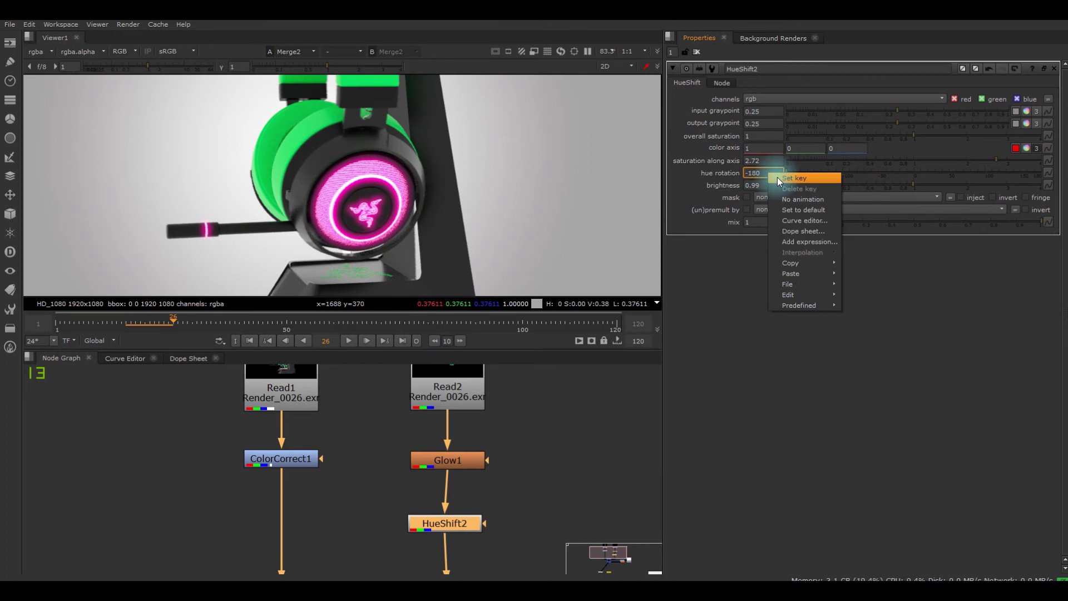
click(776, 177)
drag(131, 325, 56, 329)
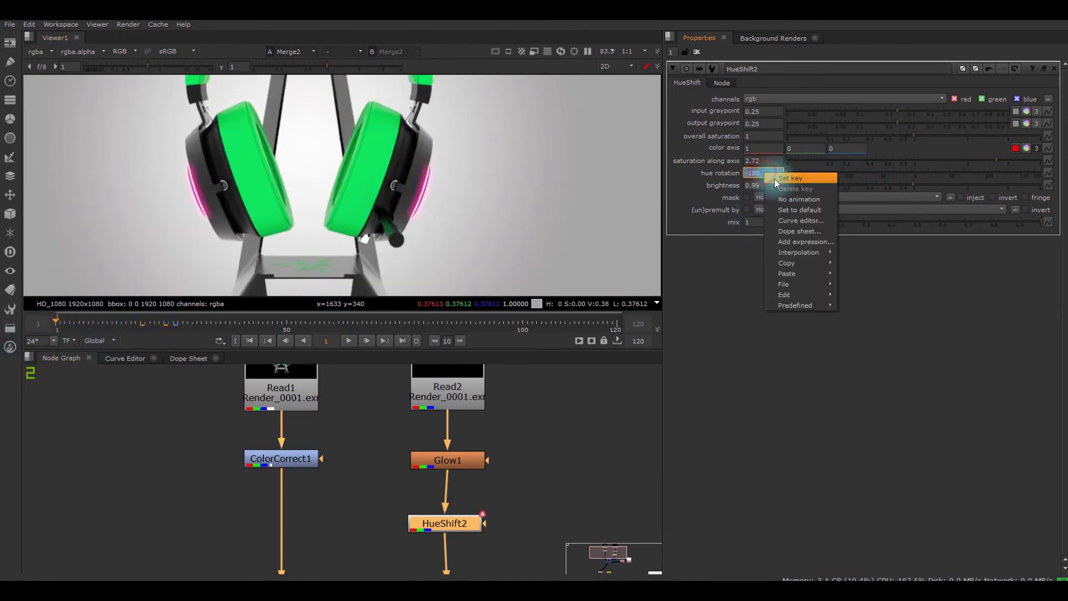
click(173, 326)
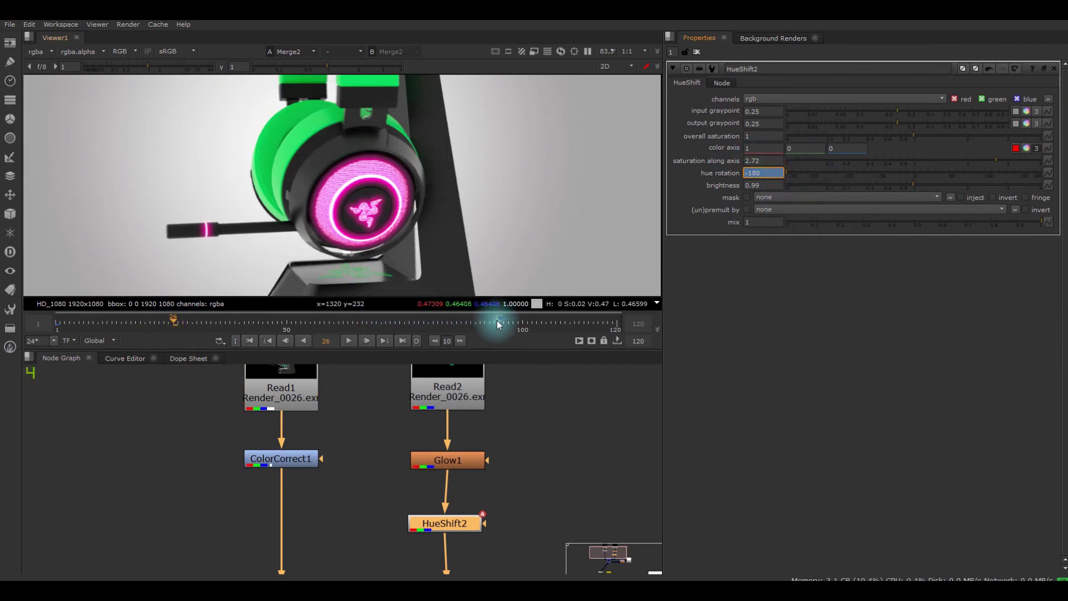
Key HueShift2's hue rotation at 180 on frame 120 and play the colour-cycling animation.
drag(499, 326, 640, 325)
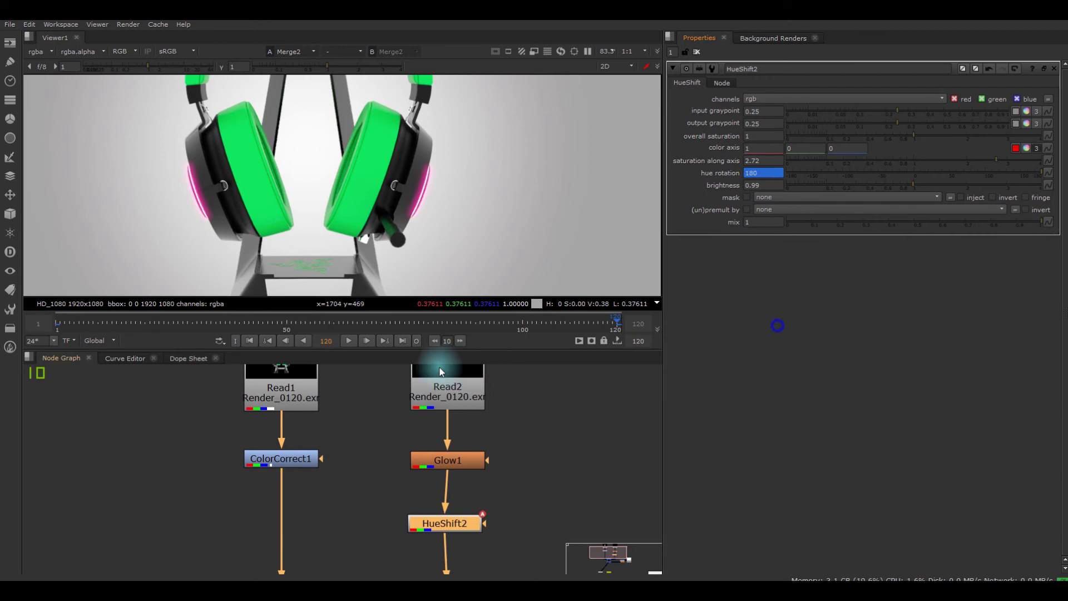
click(347, 341)
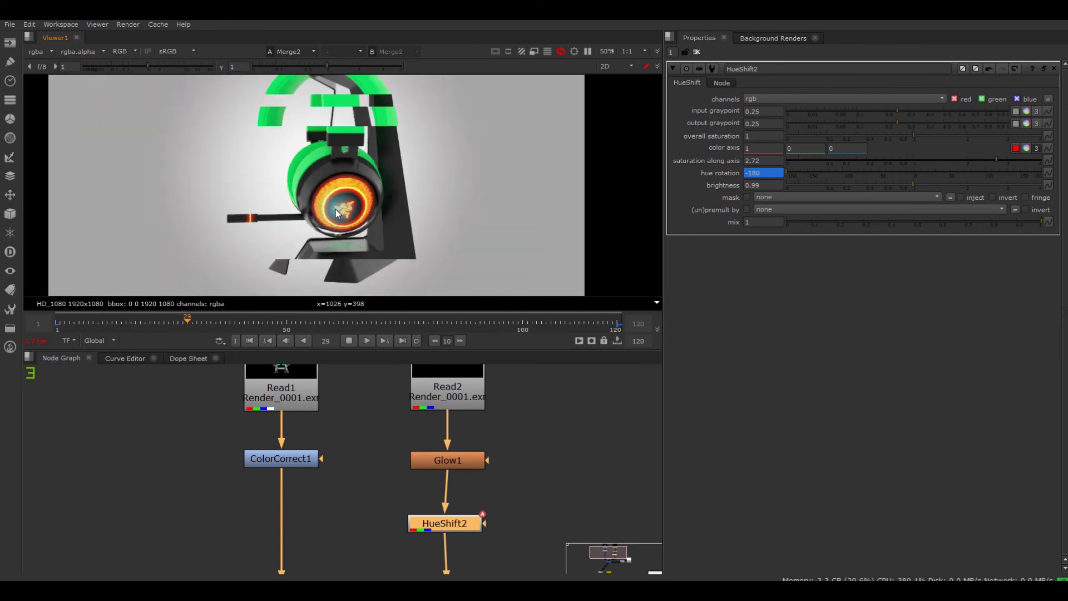
Align HueShift2 directly beneath Glow1 in the emission branch of the node graph.
scroll(393, 222, down, 3)
scroll(396, 219, up, 3)
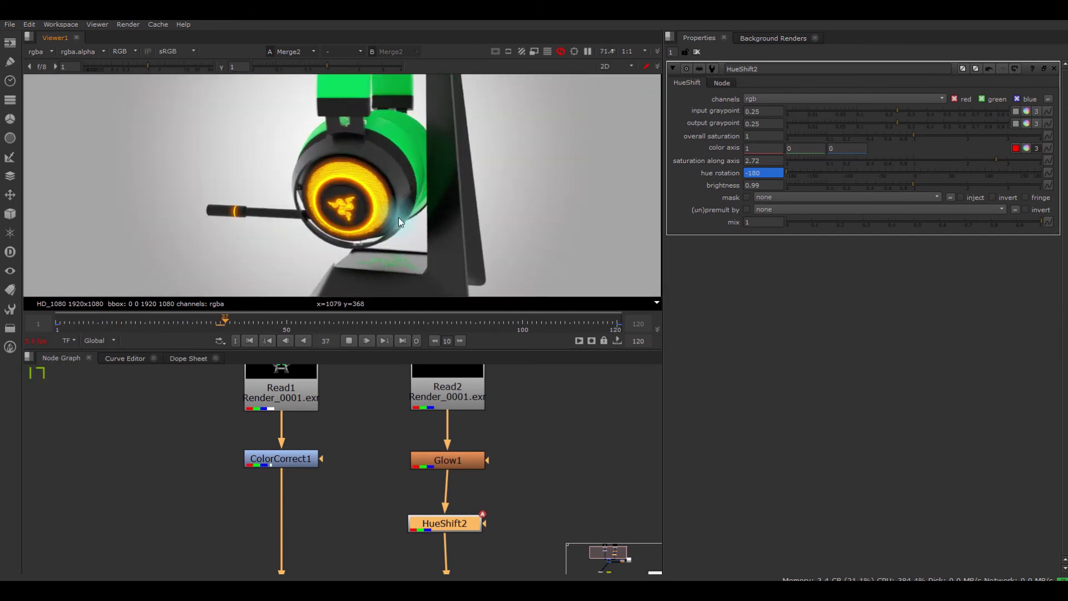
middle_drag(332, 559, 363, 444)
scroll(363, 444, down, 1)
mouse_move(364, 538)
middle_down()
mouse_move(336, 464)
mouse_move(416, 374)
mouse_move(350, 537)
middle_up()
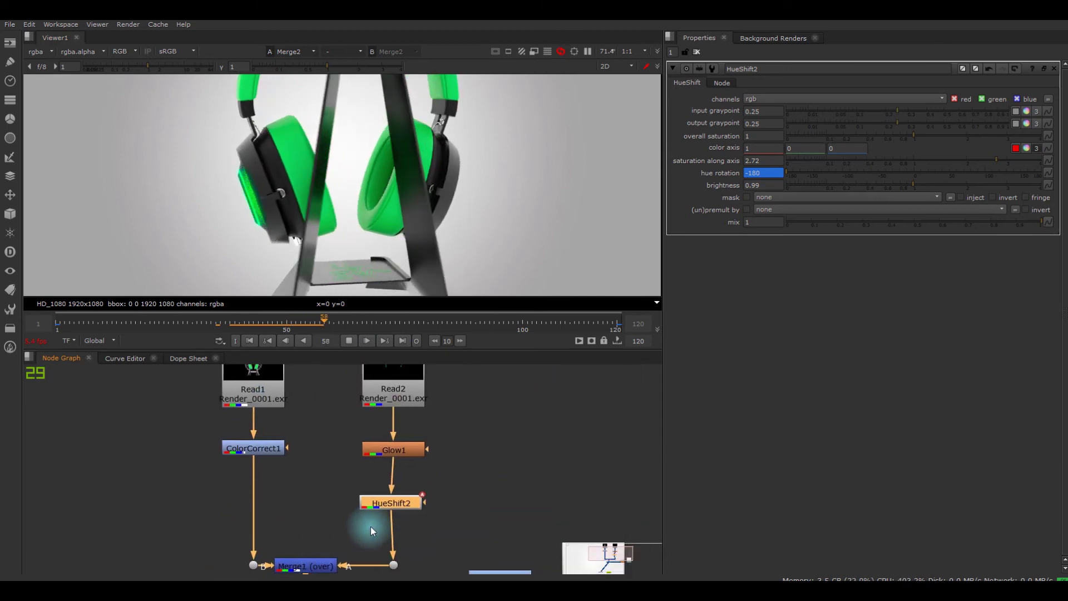
drag(394, 508, 392, 508)
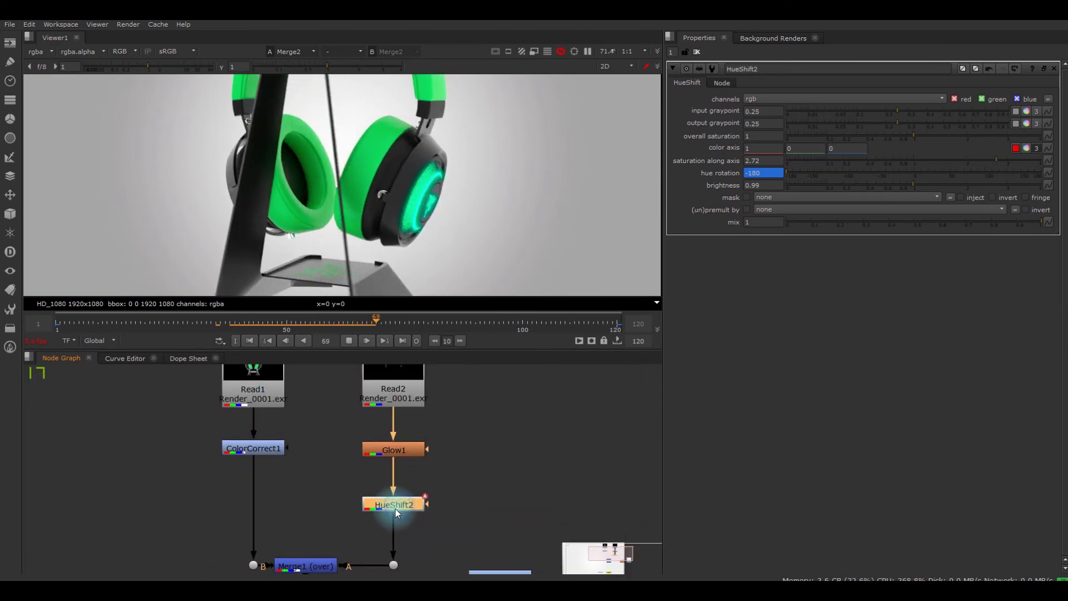
Examine the headphones' animated emission glow up close and in full frame while the turntable plays.
scroll(353, 207, down, 2)
scroll(368, 199, down, 2)
scroll(363, 208, up, 2)
scroll(375, 223, down, 2)
click(360, 339)
scroll(358, 197, up, 3)
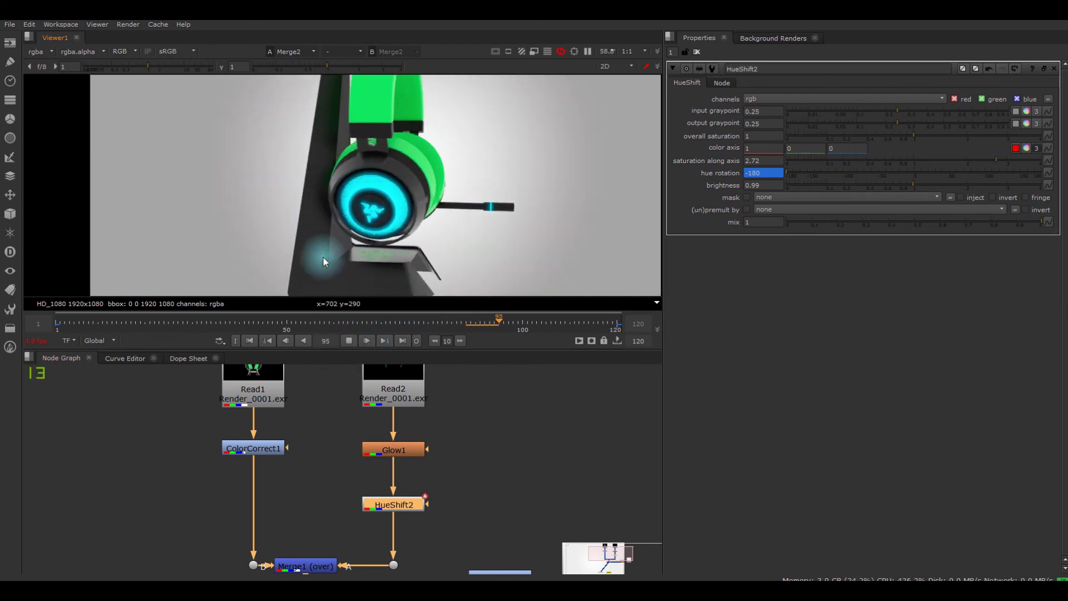
scroll(376, 223, up, 1)
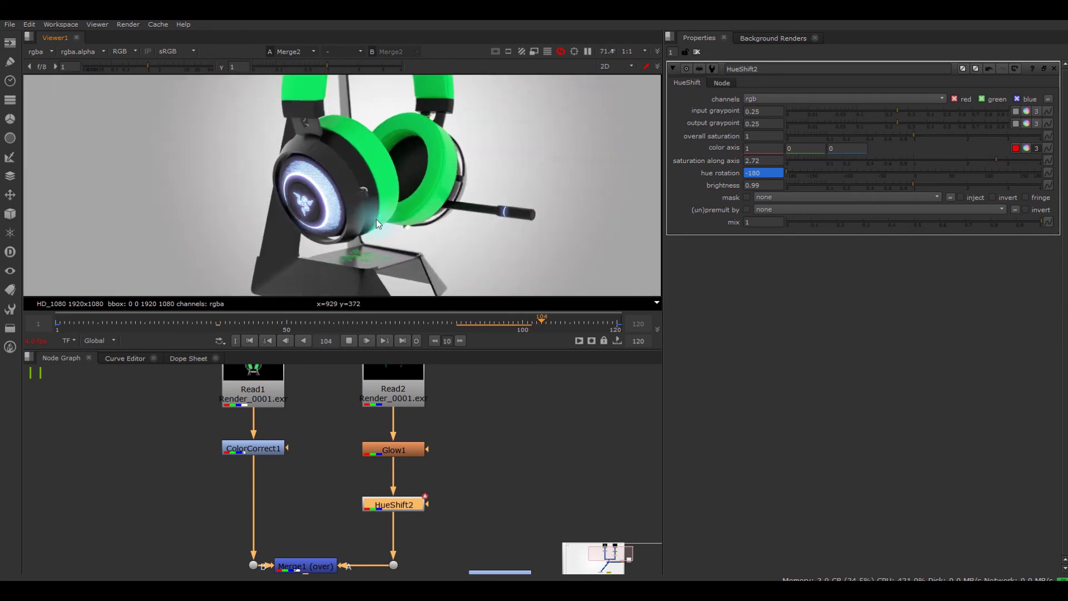
Stop the turntable playback on frame 27 and inspect the composited headphones and their glow.
click(350, 340)
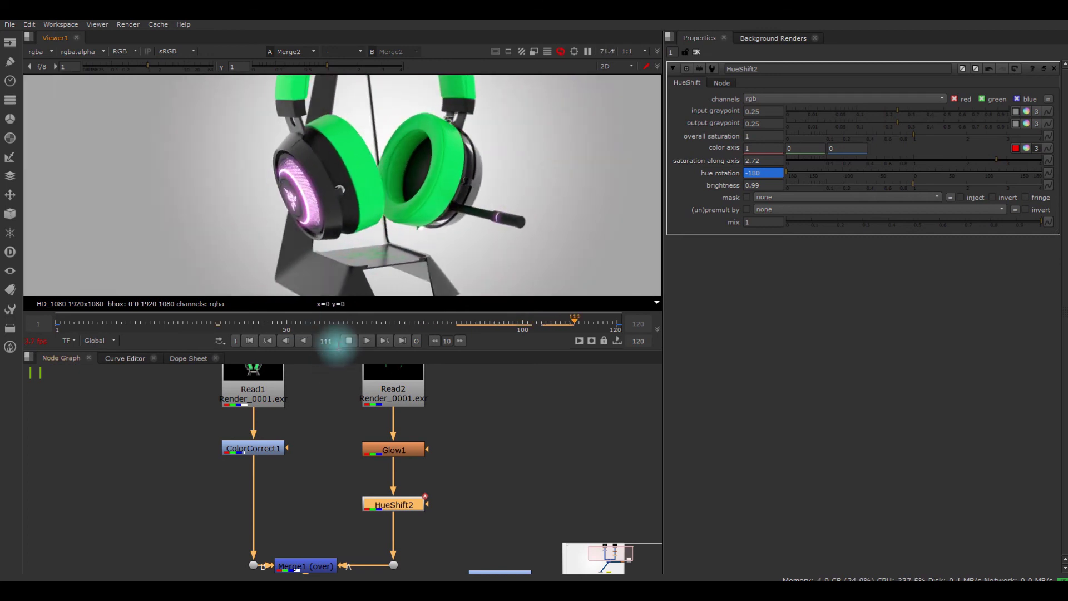
click(349, 341)
click(350, 341)
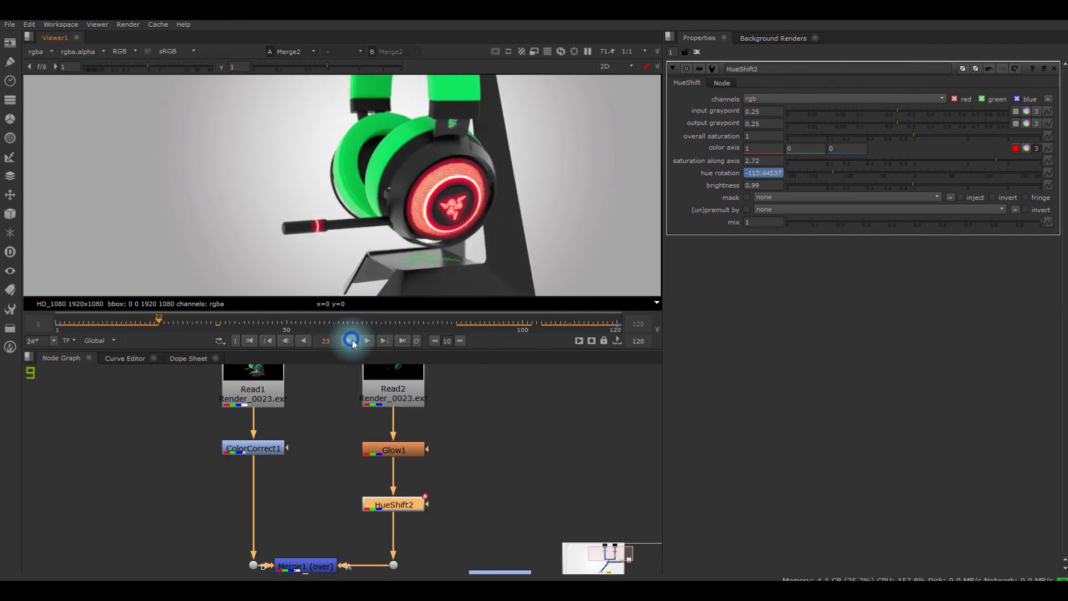
click(352, 341)
scroll(344, 255, down, 4)
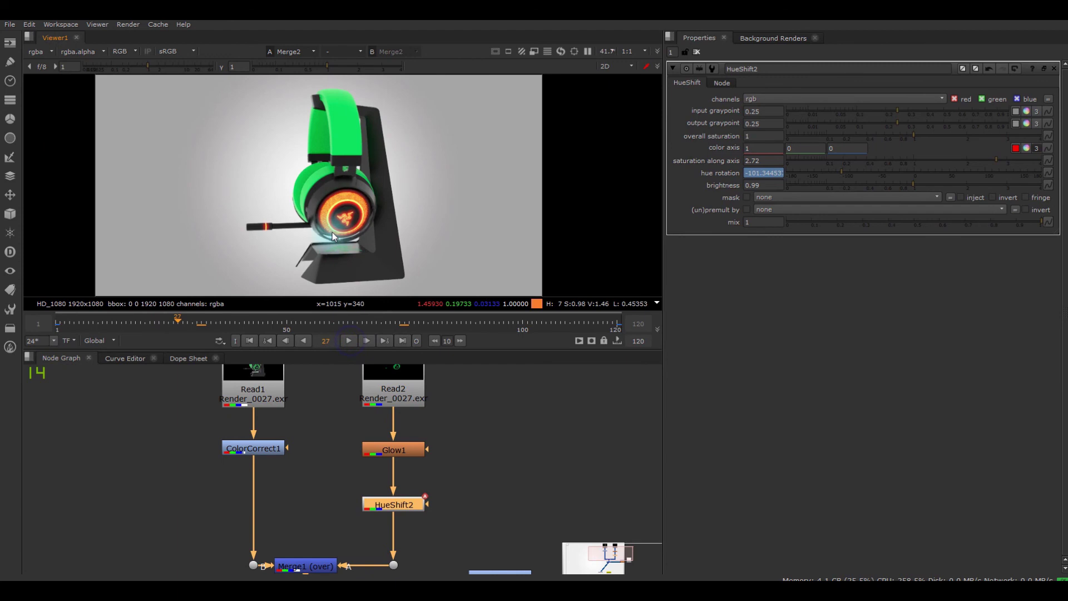
scroll(356, 240, up, 3)
scroll(362, 239, down, 2)
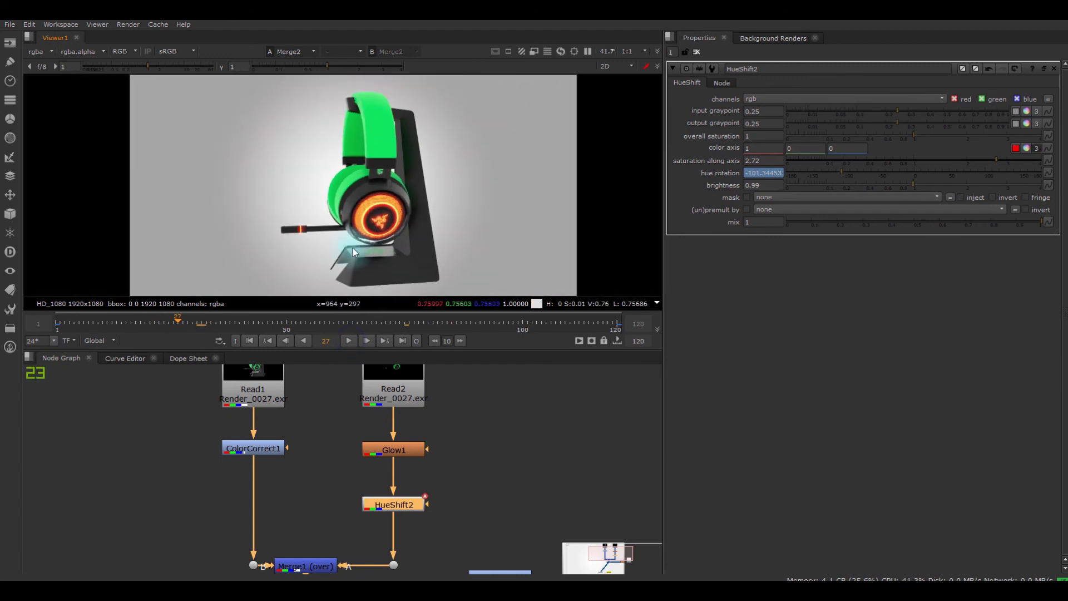